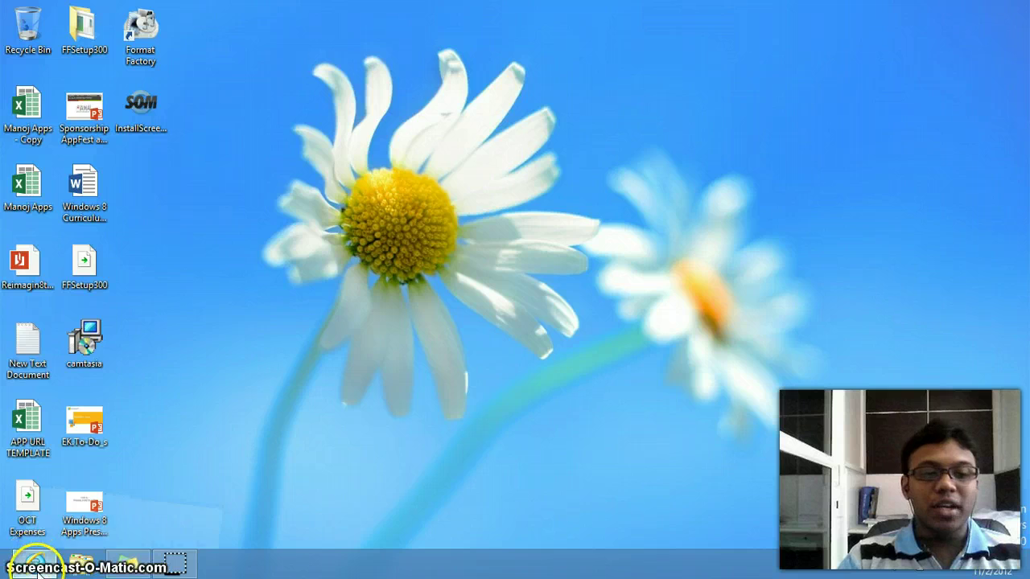
Load dev.windows.com in Internet Explorer and go to the Windows Store apps section
{"action": "left_click", "coordinate": [35, 564]}
{"action": "left_click", "coordinate": [204, 30]}
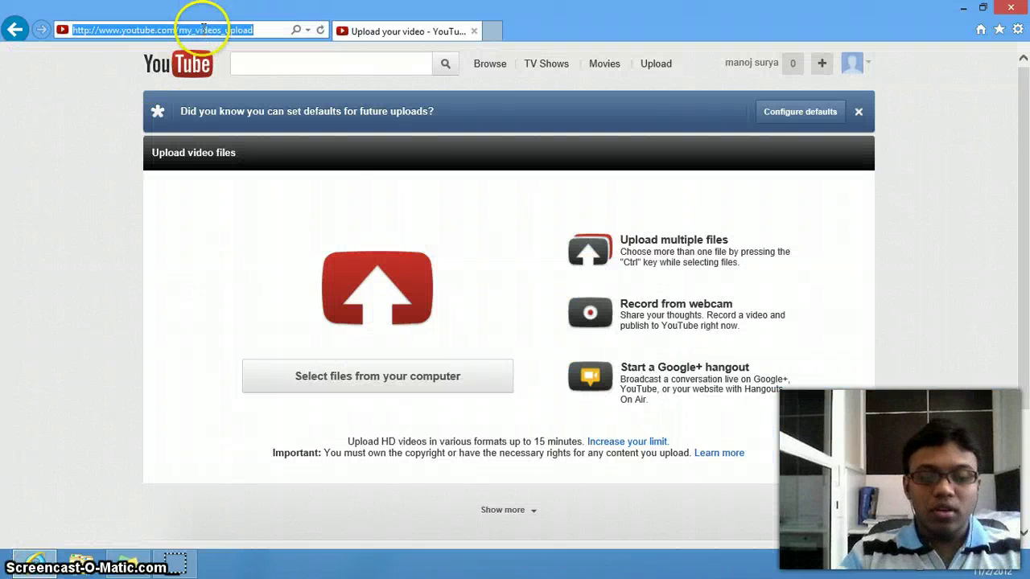
{"action": "type", "text": "dev.windows.com"}
{"action": "key", "text": "Return"}
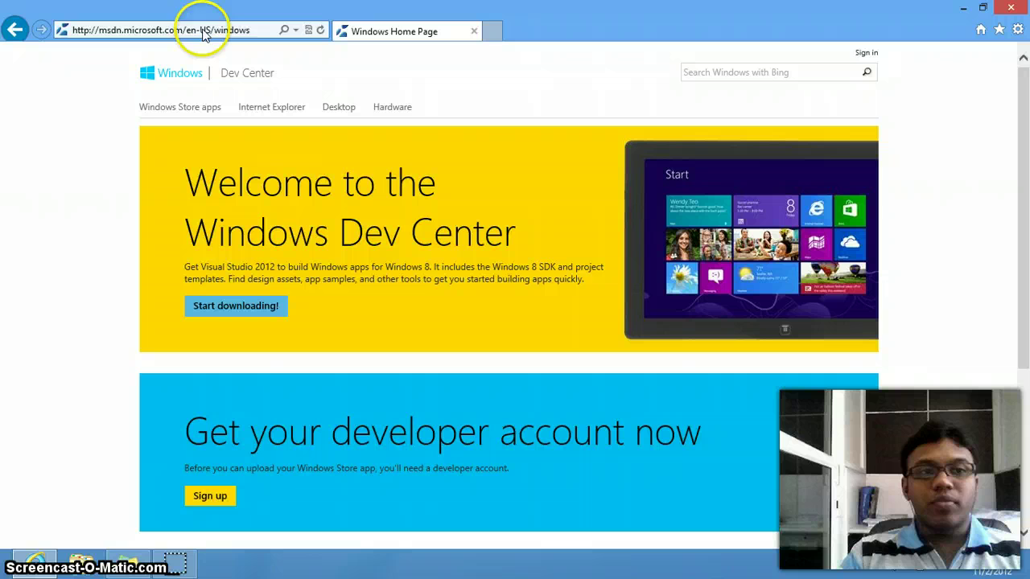
{"action": "left_click", "coordinate": [202, 28]}
{"action": "left_click", "coordinate": [156, 107]}
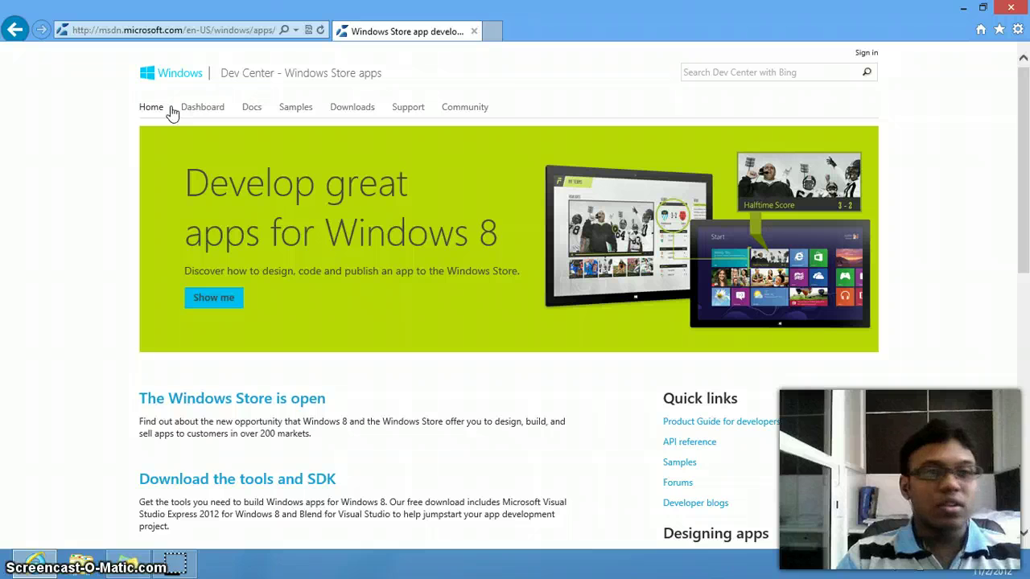
Sign in to the Dev Center dashboard with the Microsoft account and enter the phone verification code
{"action": "left_click", "coordinate": [199, 116]}
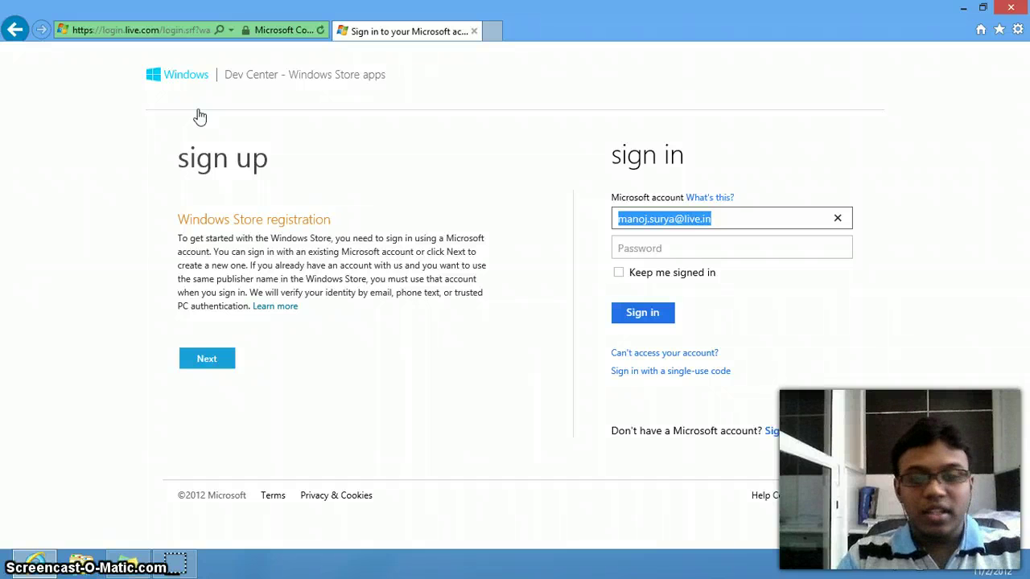
{"action": "key", "text": "Tab"}
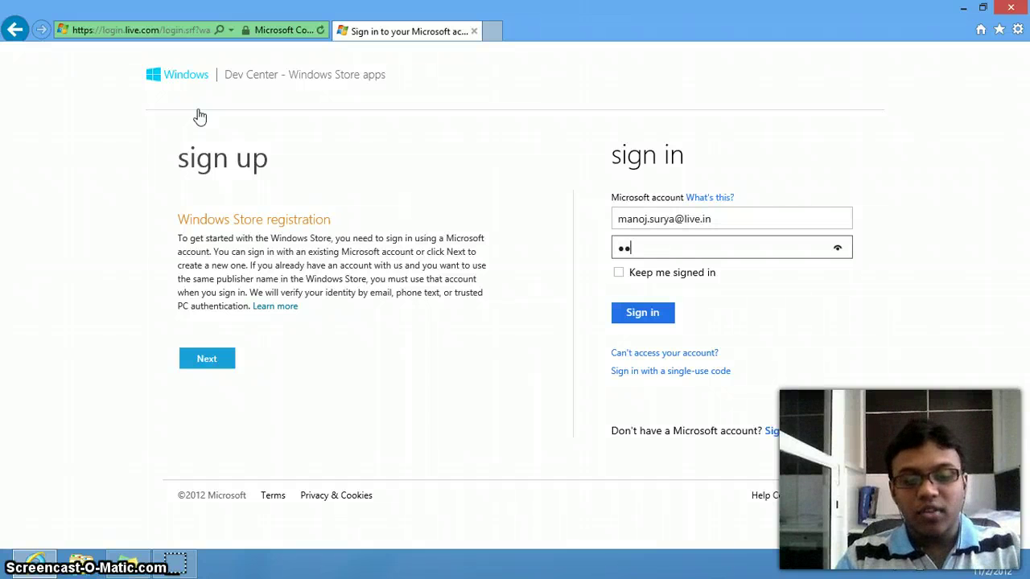
{"action": "type", "text": "*"}
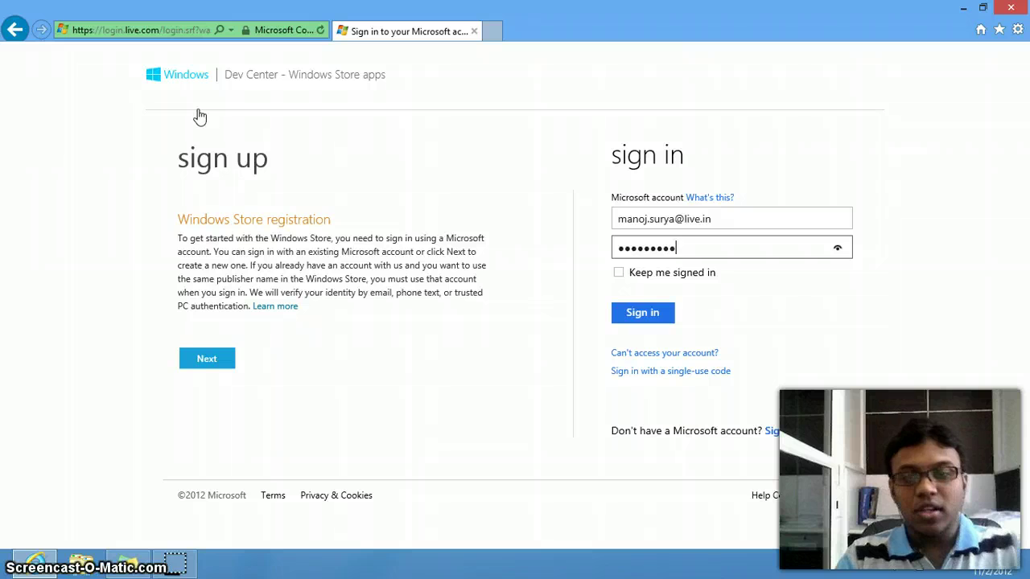
{"action": "key", "text": "Return"}
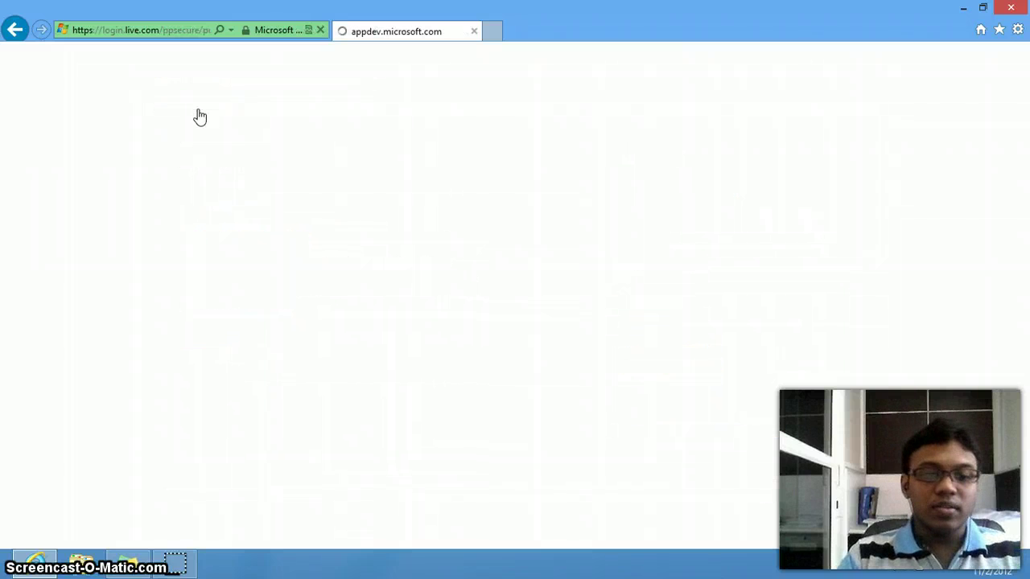
{"action": "left_click", "coordinate": [92, 265]}
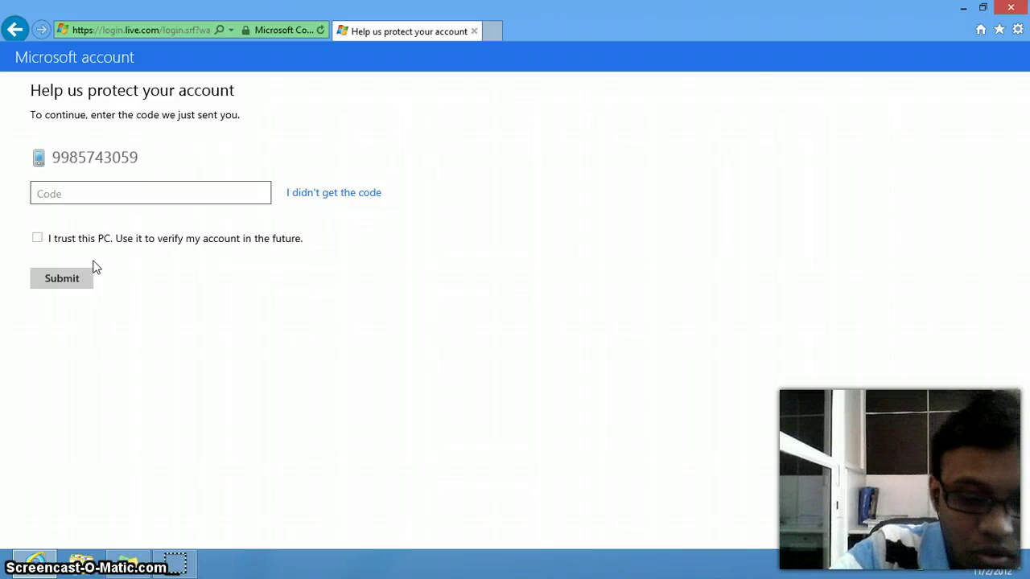
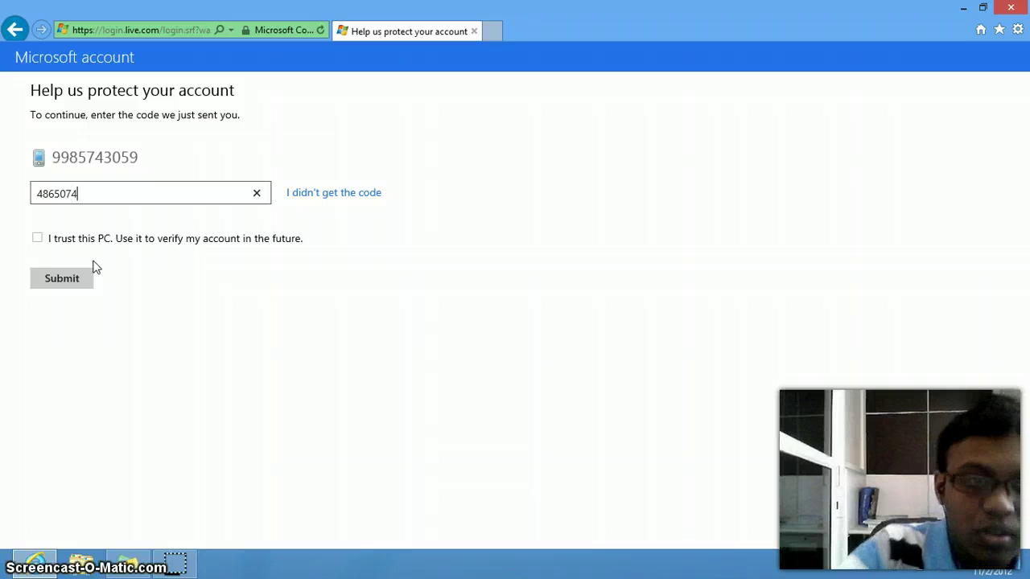
Submit the verification code, save 10 Fascinating Facts' reserved app name, and return to My apps
{"action": "key", "text": "Return"}
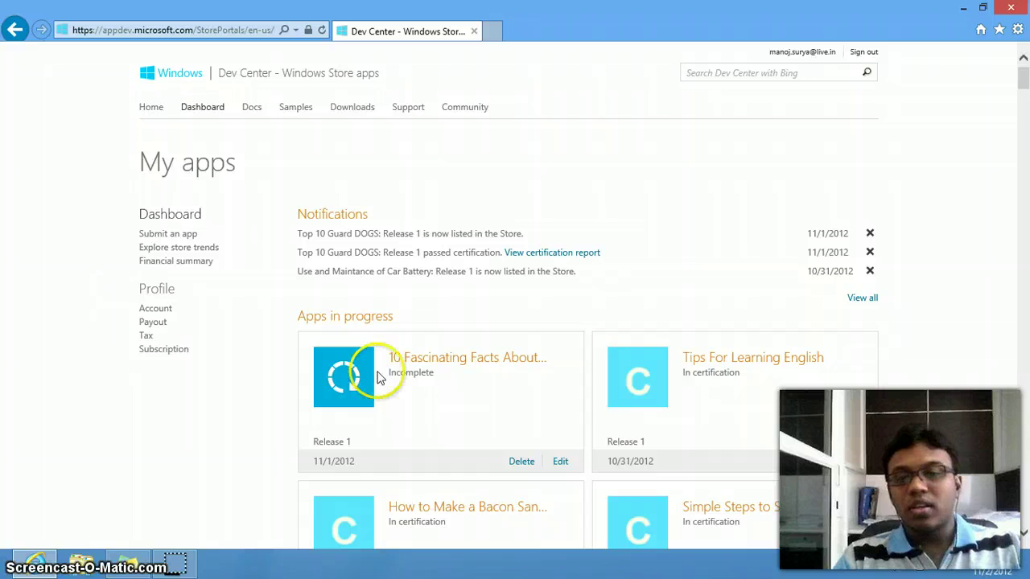
{"action": "left_click", "coordinate": [558, 461]}
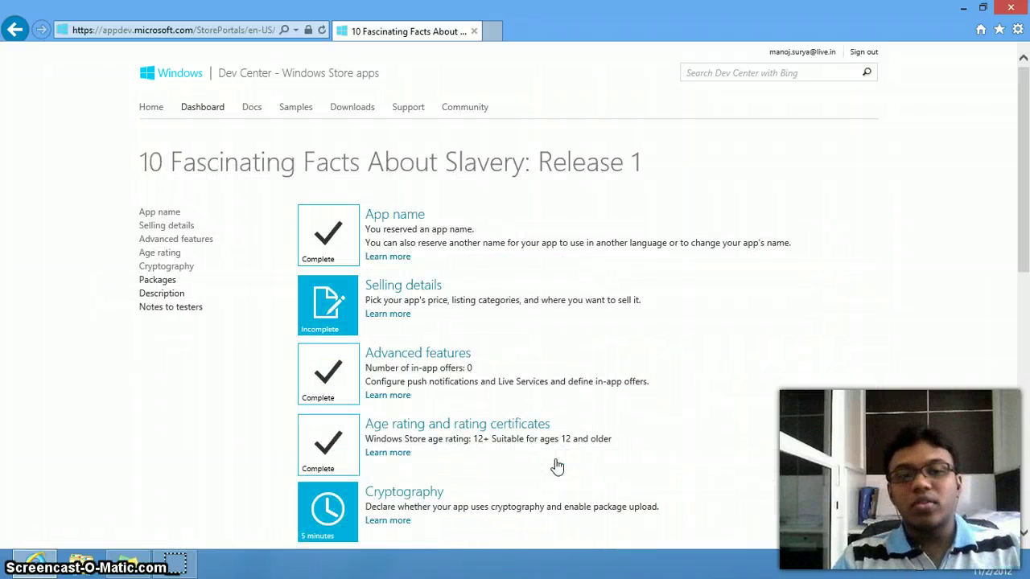
{"action": "left_click", "coordinate": [407, 216]}
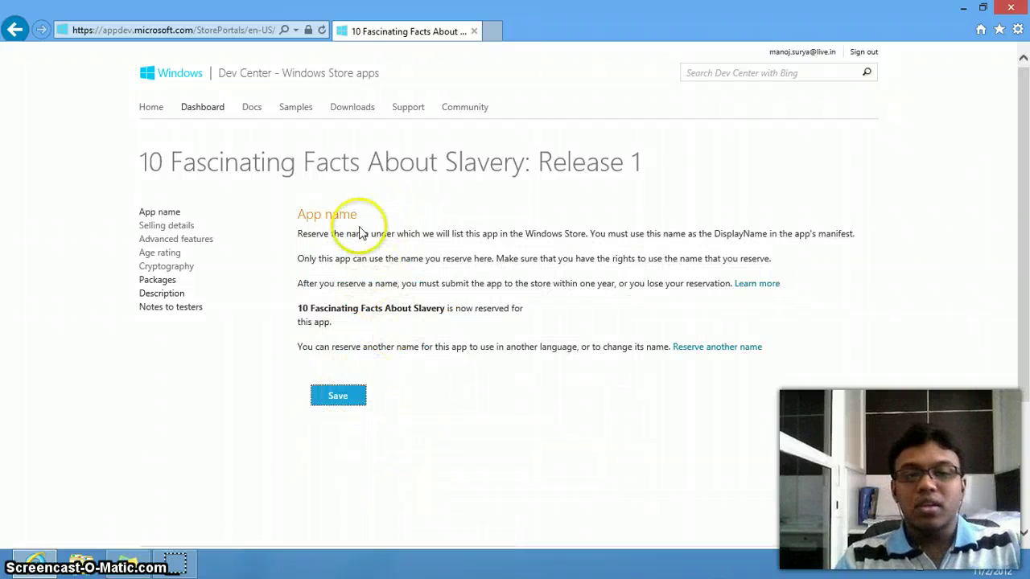
{"action": "left_click", "coordinate": [356, 399]}
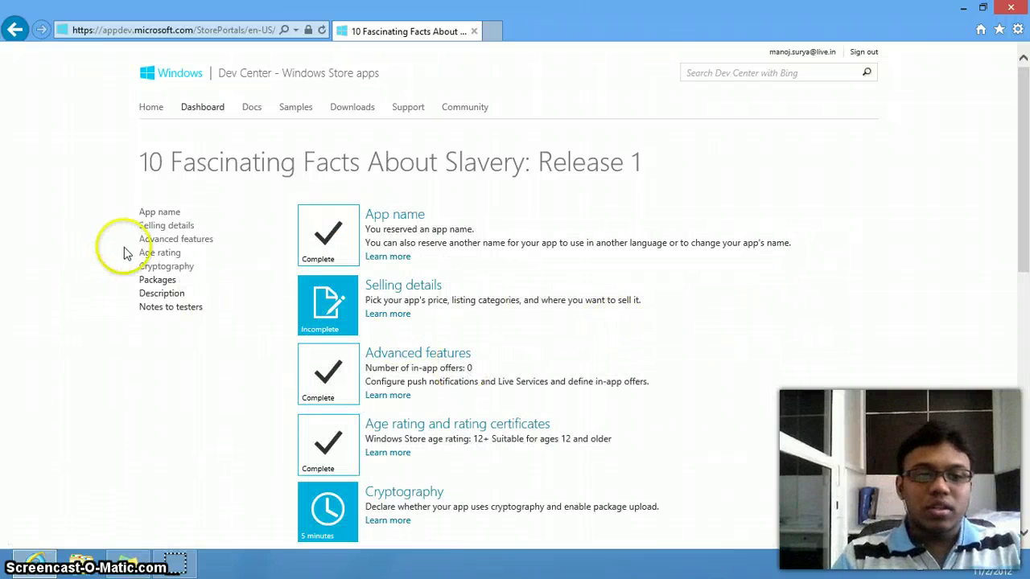
{"action": "left_click", "coordinate": [169, 209]}
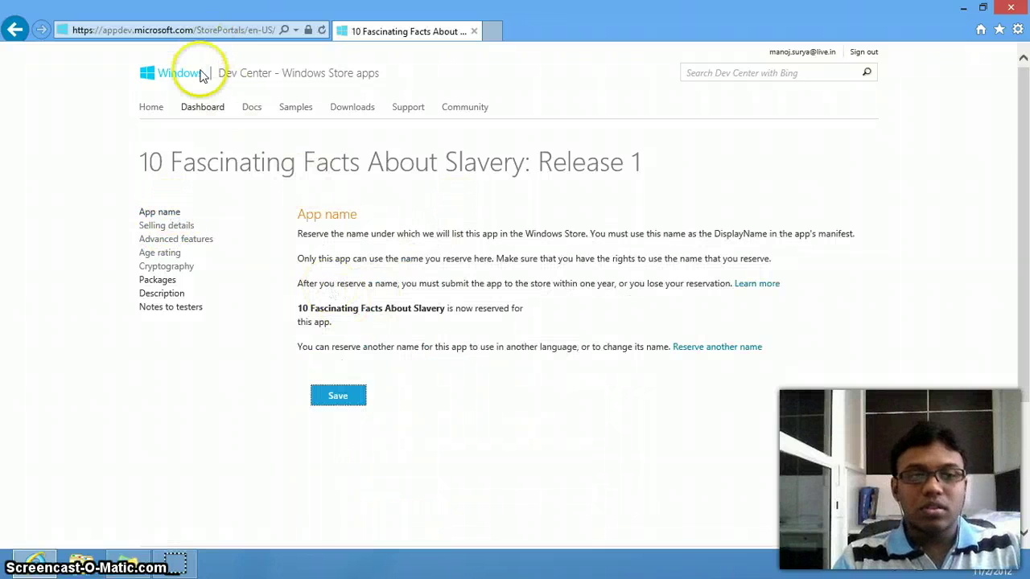
{"action": "left_click", "coordinate": [206, 108]}
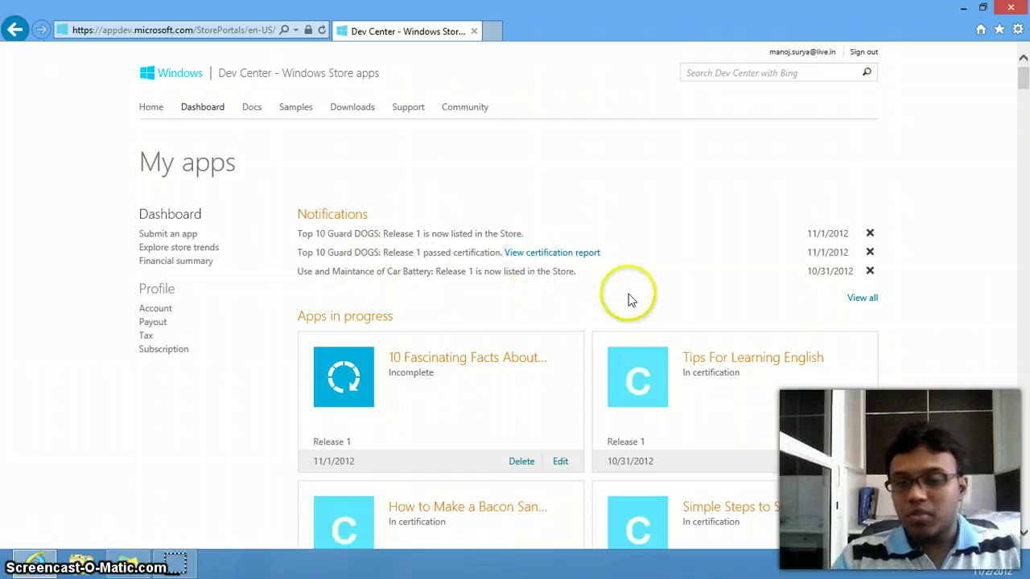
{"action": "scroll", "coordinate": [630, 300], "scroll_direction": "down", "scroll_amount": 2}
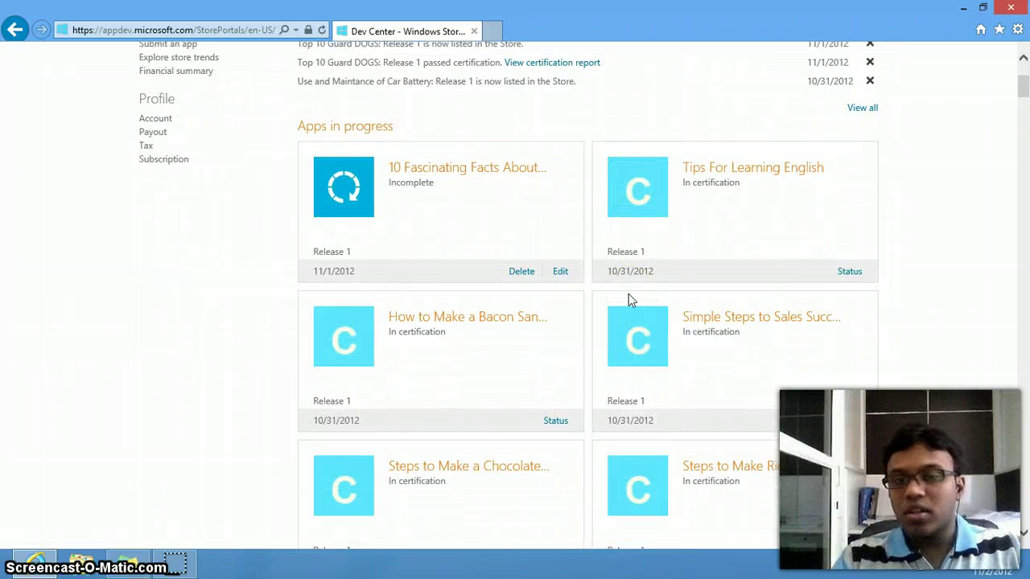
{"action": "scroll", "coordinate": [631, 300], "scroll_direction": "down", "scroll_amount": 1}
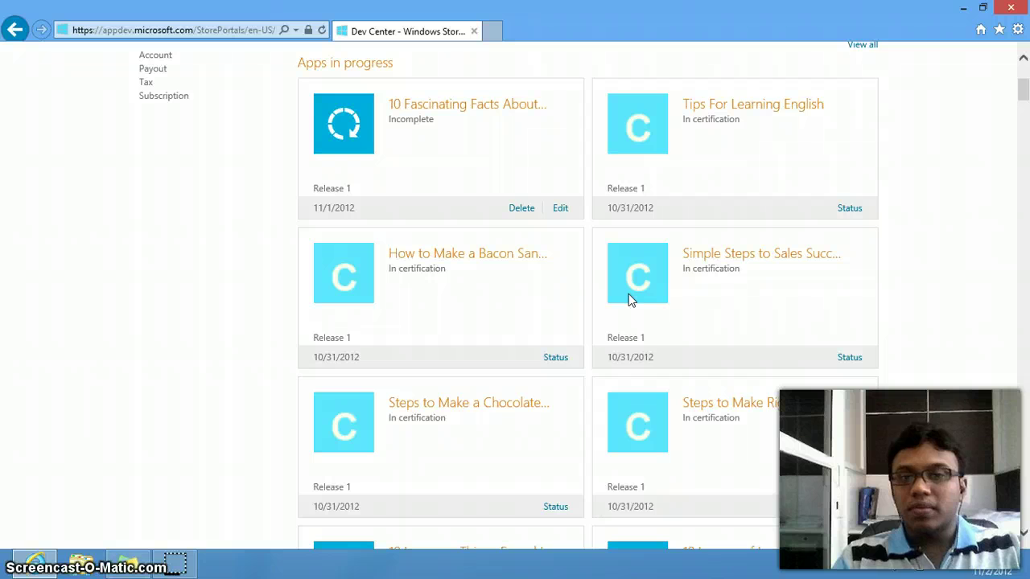
{"action": "left_click", "coordinate": [850, 207]}
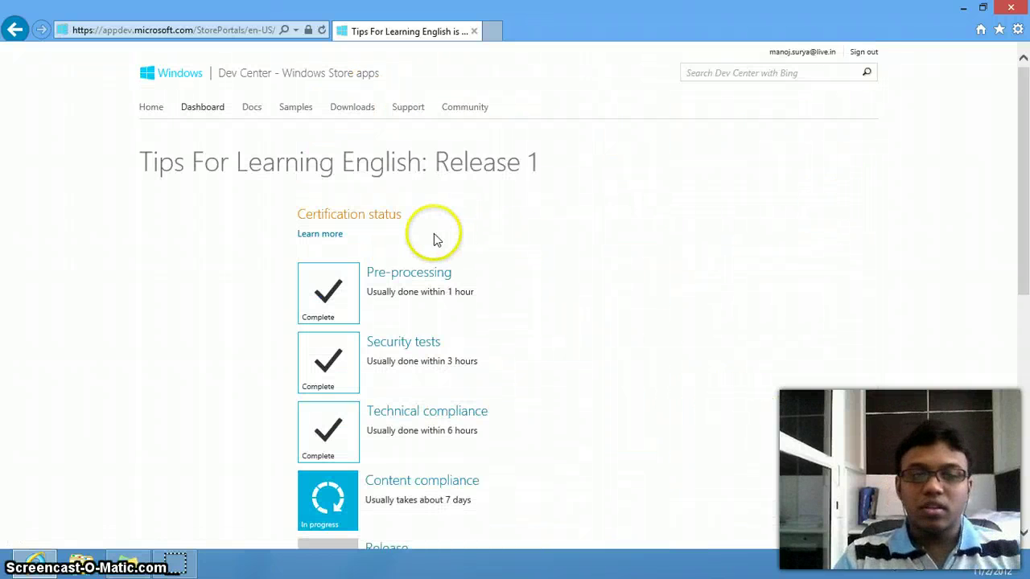
{"action": "left_click", "coordinate": [15, 29]}
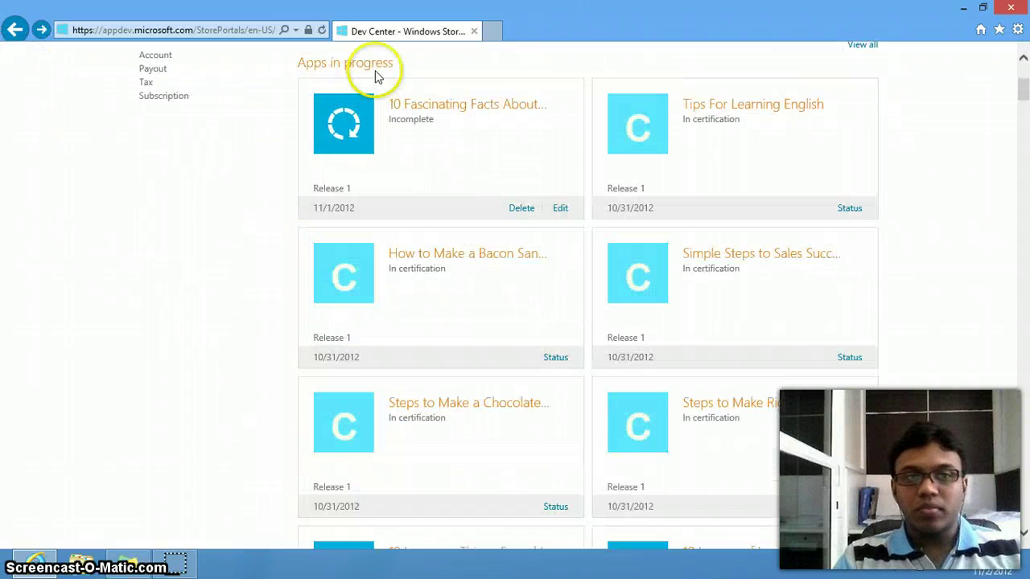
{"action": "scroll", "coordinate": [527, 58], "scroll_direction": "down", "scroll_amount": 3}
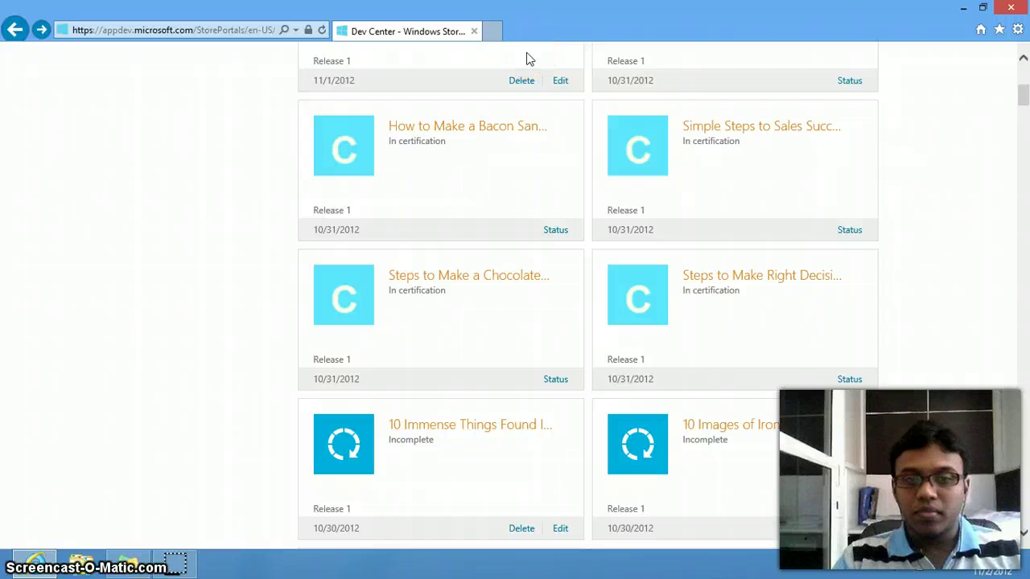
{"action": "scroll", "coordinate": [529, 58], "scroll_direction": "down", "scroll_amount": 3}
{"action": "scroll", "coordinate": [529, 60], "scroll_direction": "down", "scroll_amount": 3}
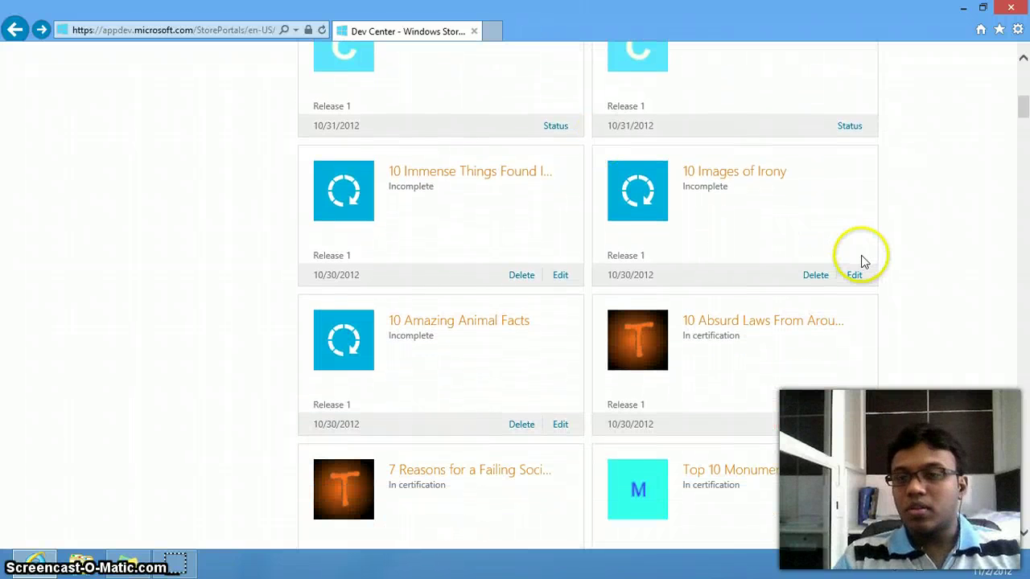
Show the reserved App name page for 10 Immense Things Found In Space: Release 1
{"action": "left_click", "coordinate": [557, 277]}
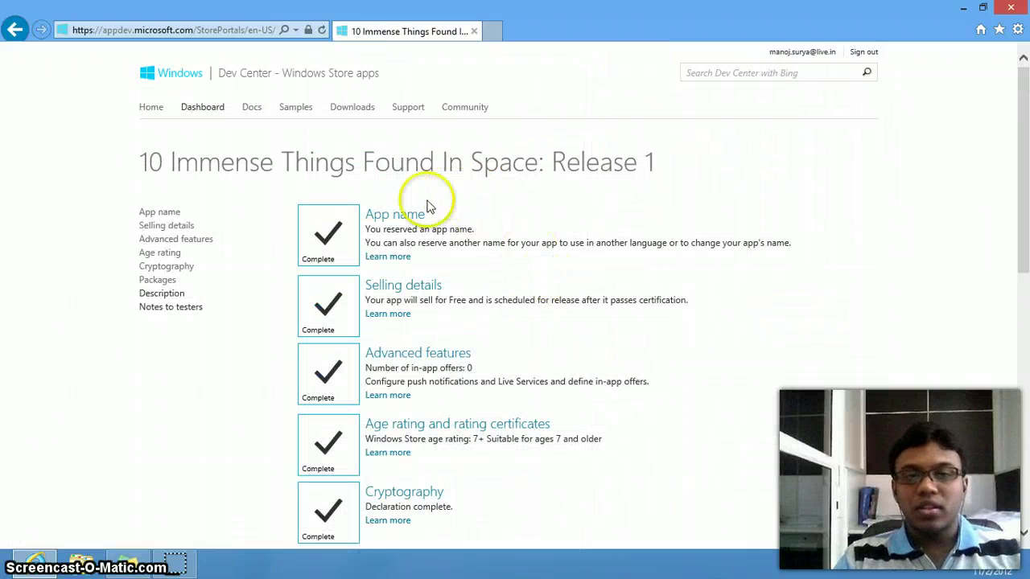
{"action": "left_click", "coordinate": [403, 214]}
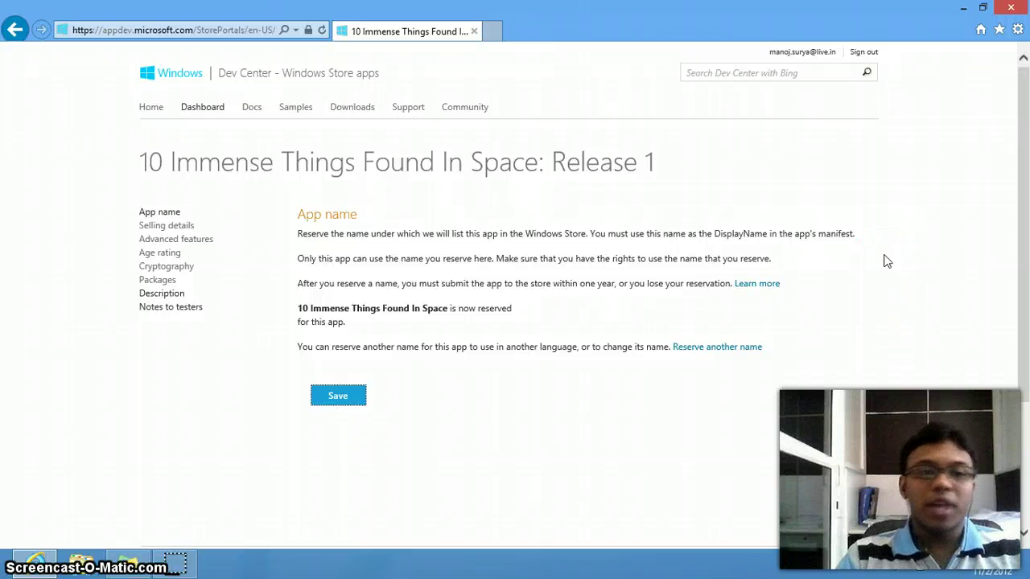
{"action": "left_click", "coordinate": [605, 198]}
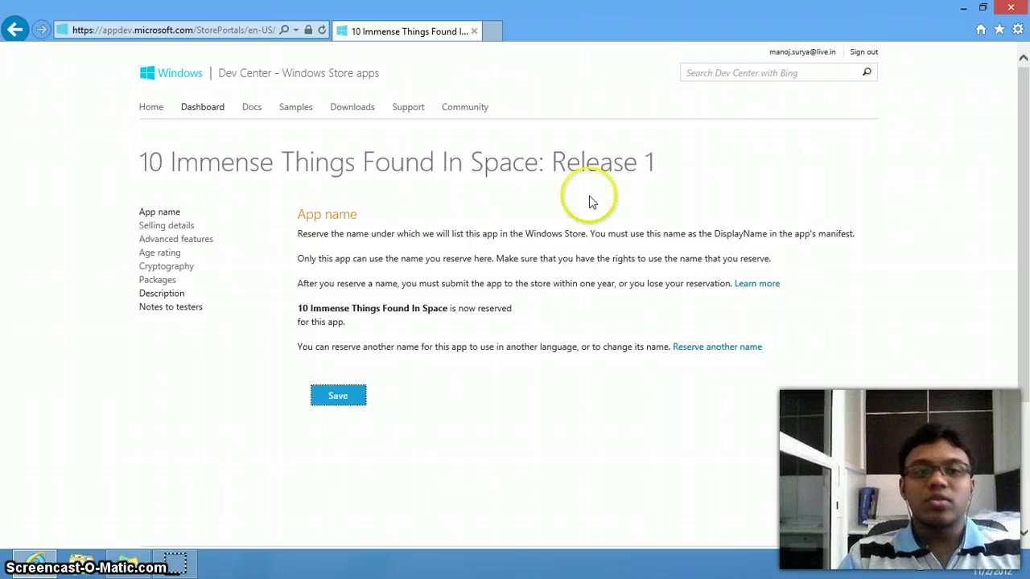
{"action": "left_click", "coordinate": [172, 212]}
{"action": "scroll", "coordinate": [172, 214], "scroll_direction": "down", "scroll_amount": 3}
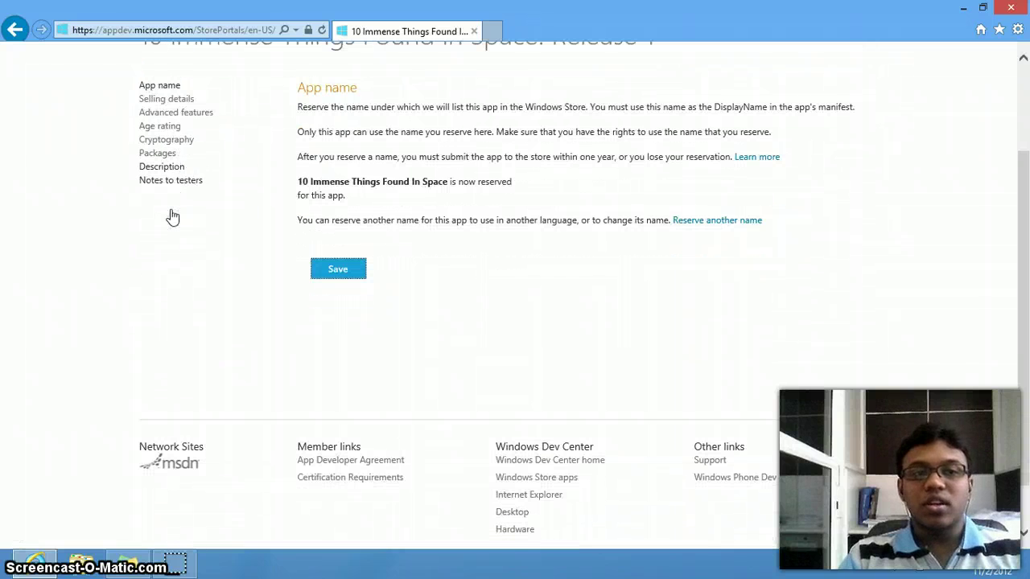
Open Release 1's selling details and keep the price tier at Free
{"action": "left_click", "coordinate": [175, 103]}
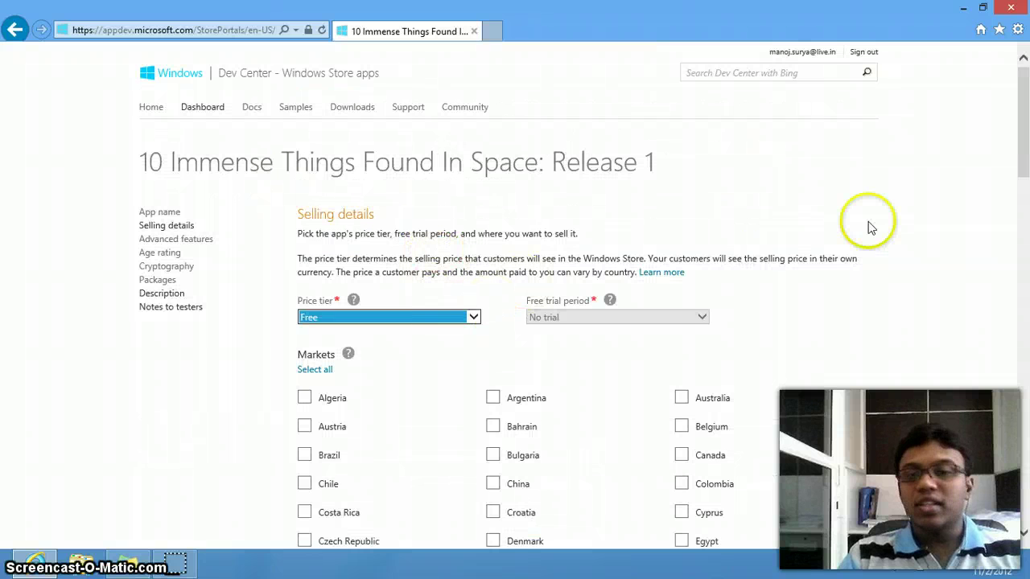
{"action": "left_click", "coordinate": [869, 228]}
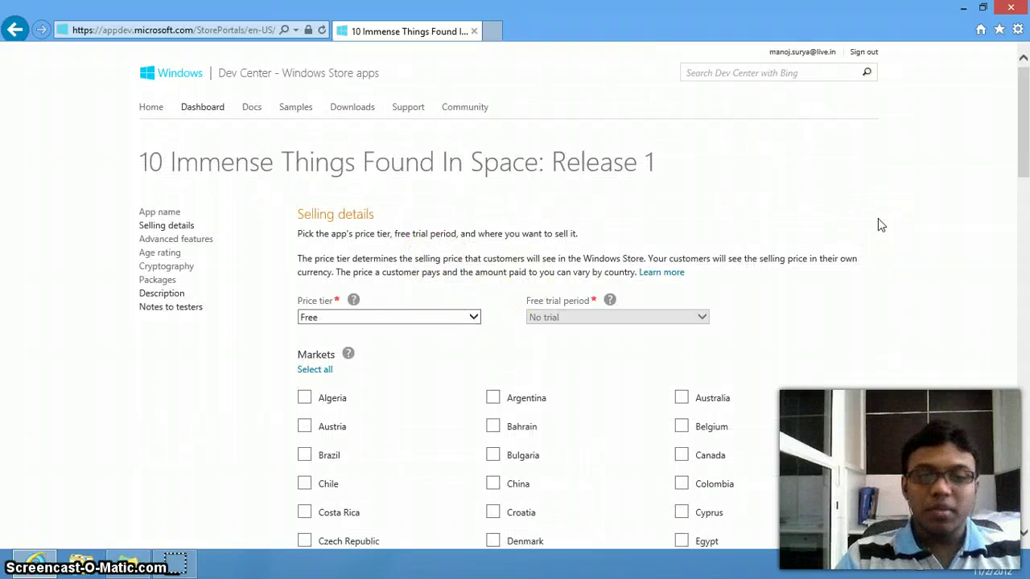
{"action": "scroll", "coordinate": [881, 226], "scroll_direction": "down", "scroll_amount": 2}
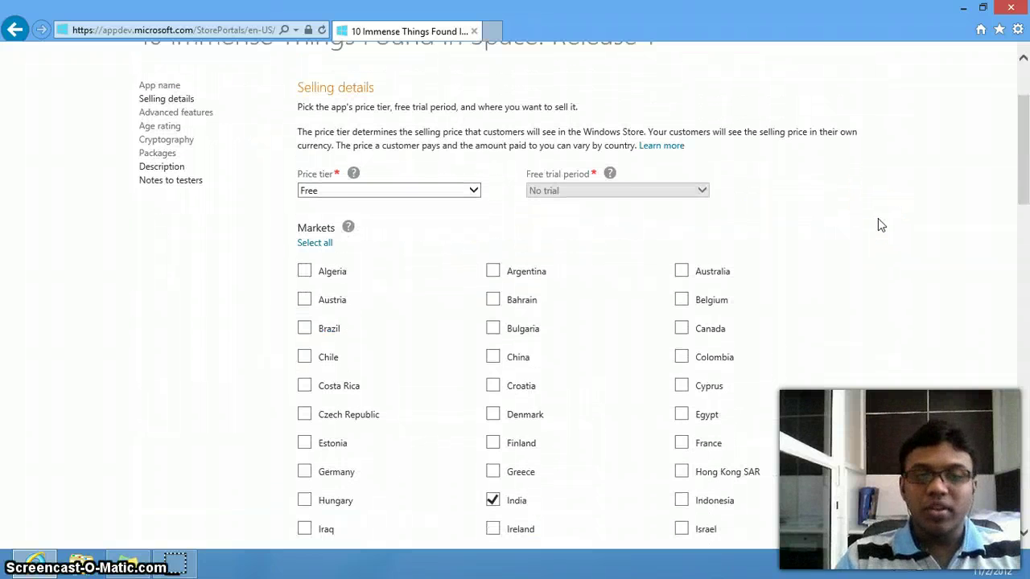
{"action": "left_click", "coordinate": [473, 191]}
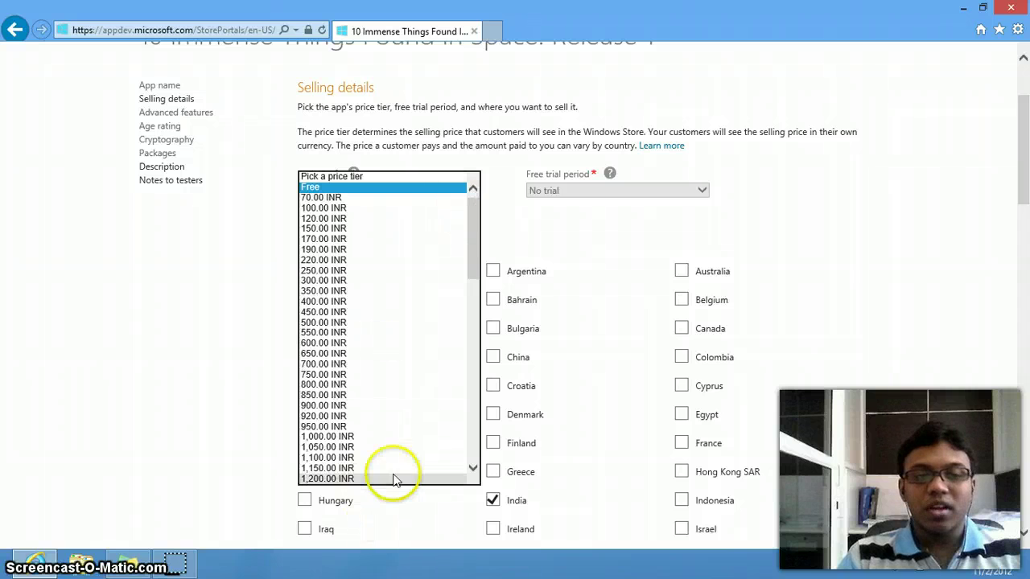
{"action": "left_click", "coordinate": [637, 217]}
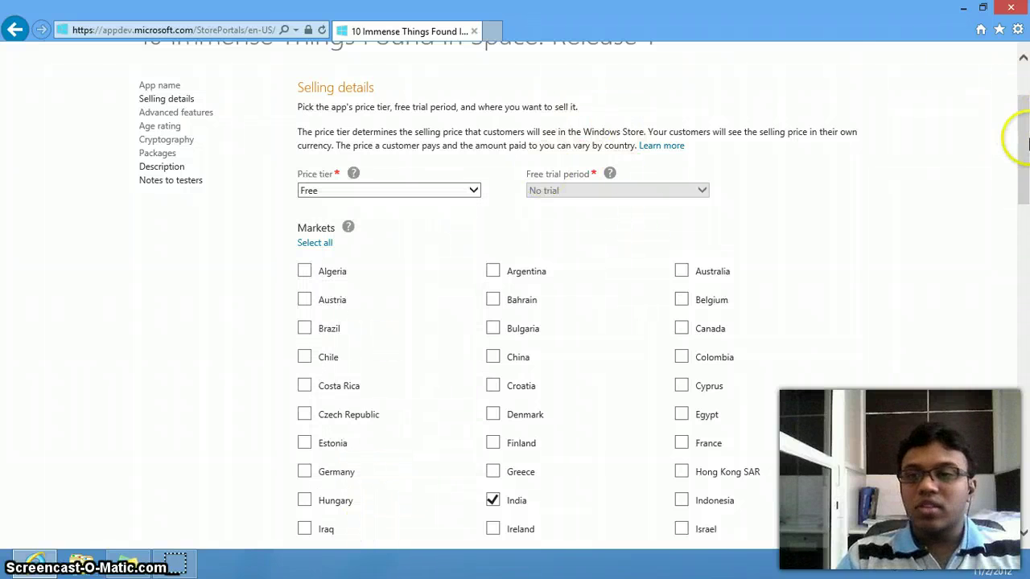
Choose India as the selling market, leaving Kuwait unchecked
{"action": "left_click_drag", "start_coordinate": [1022, 137], "coordinate": [1026, 241]}
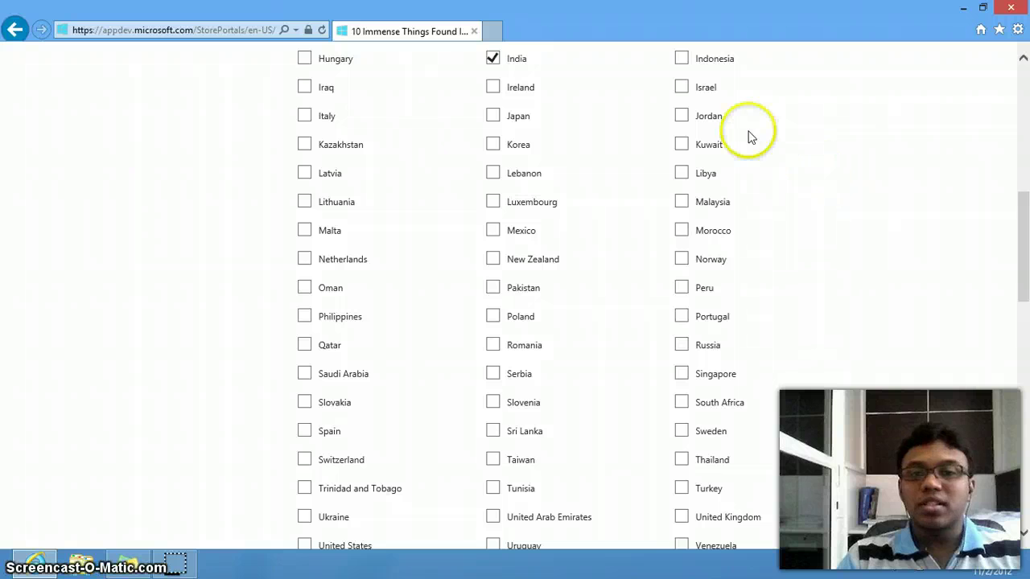
{"action": "left_click", "coordinate": [713, 144]}
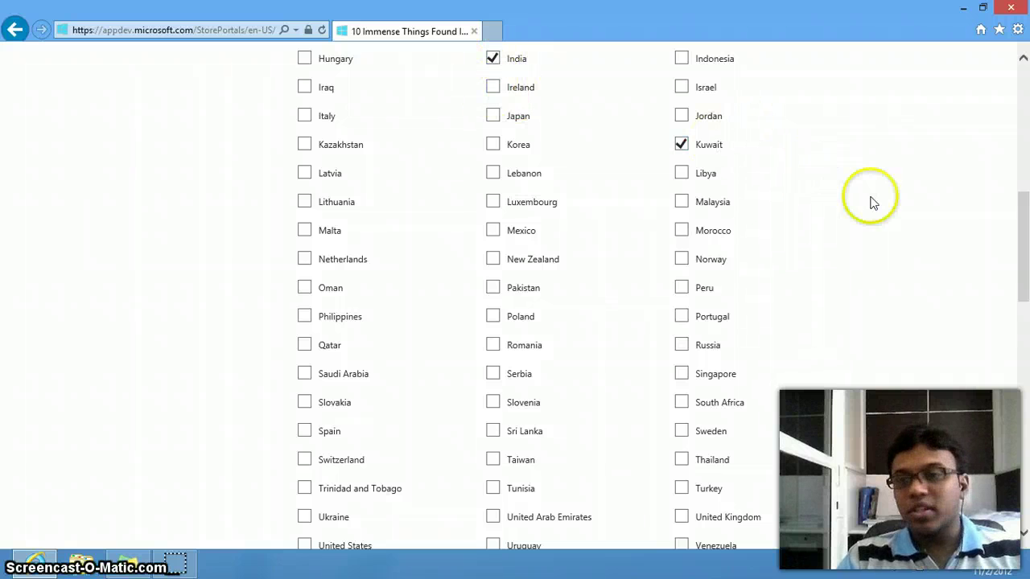
{"action": "left_click", "coordinate": [713, 147]}
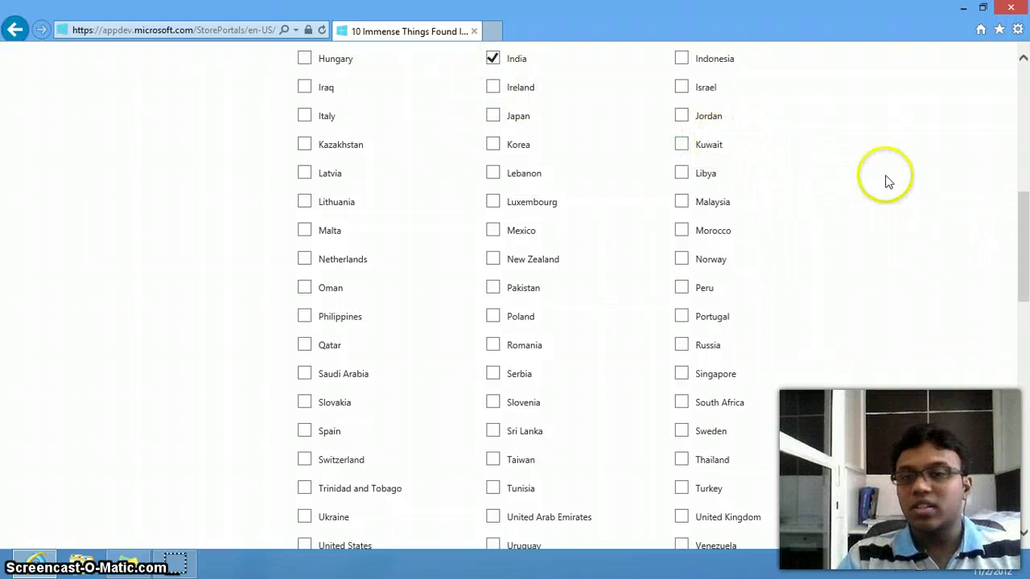
{"action": "left_click_drag", "start_coordinate": [1022, 237], "coordinate": [1023, 362]}
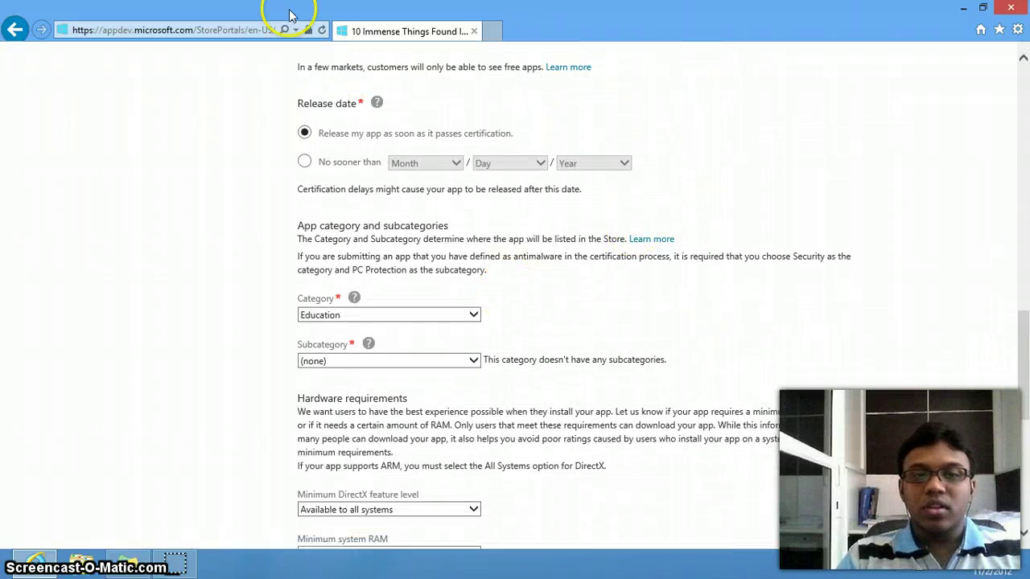
Set the category to Education with subcategory (none) and save the selling details
{"action": "left_click", "coordinate": [435, 315]}
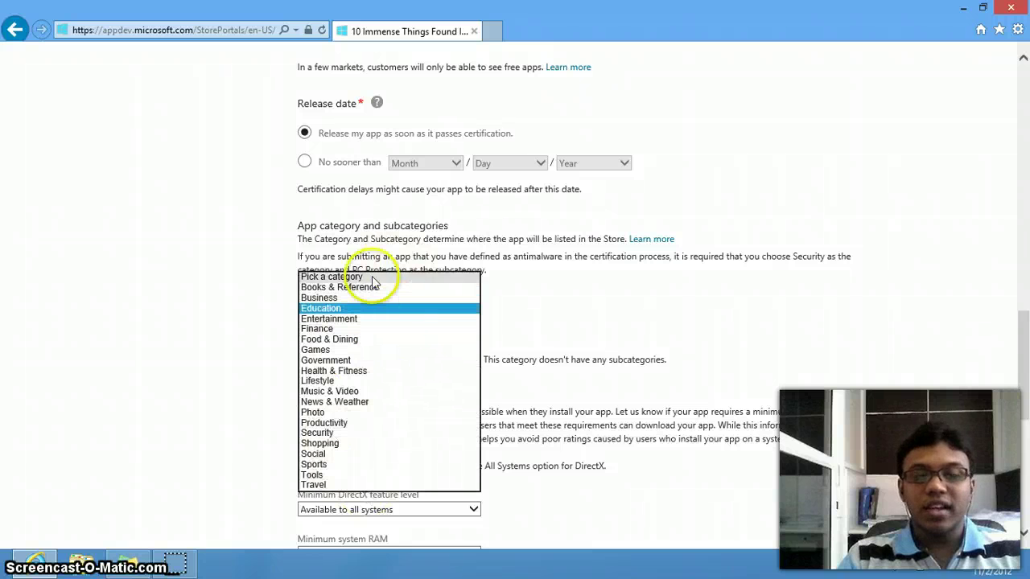
{"action": "left_click", "coordinate": [415, 308]}
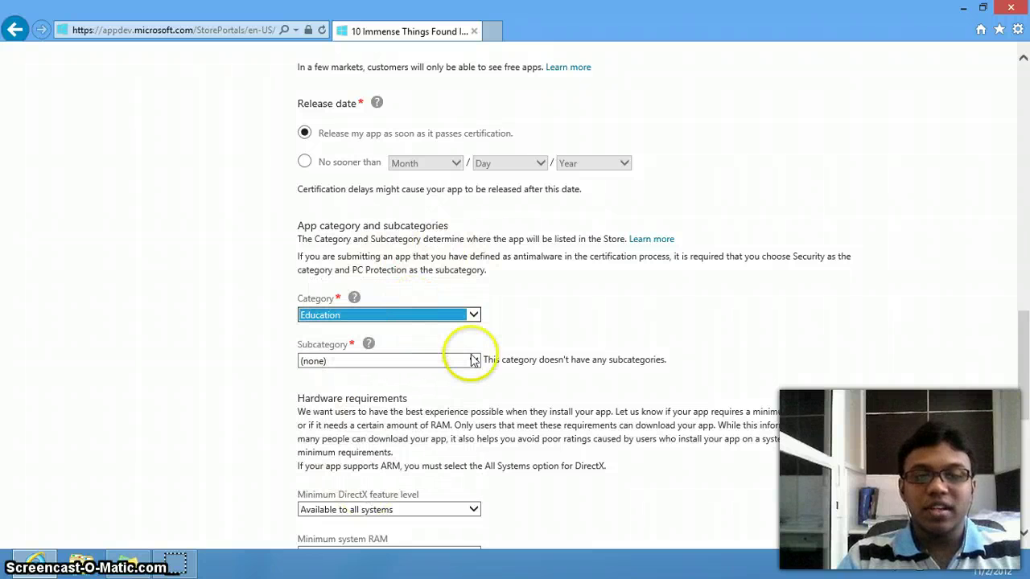
{"action": "left_click", "coordinate": [471, 360]}
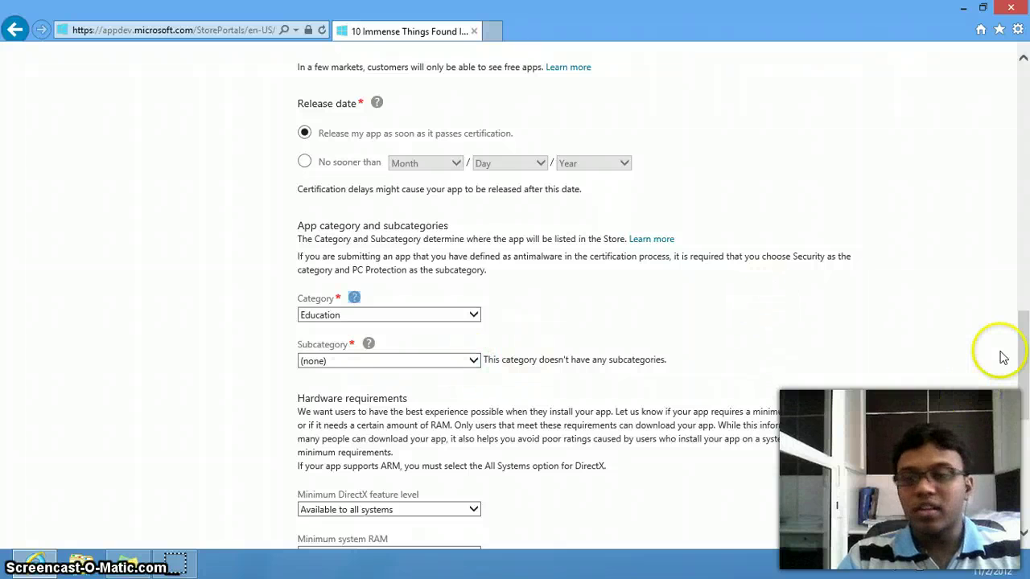
{"action": "left_click_drag", "start_coordinate": [1015, 351], "coordinate": [1015, 459]}
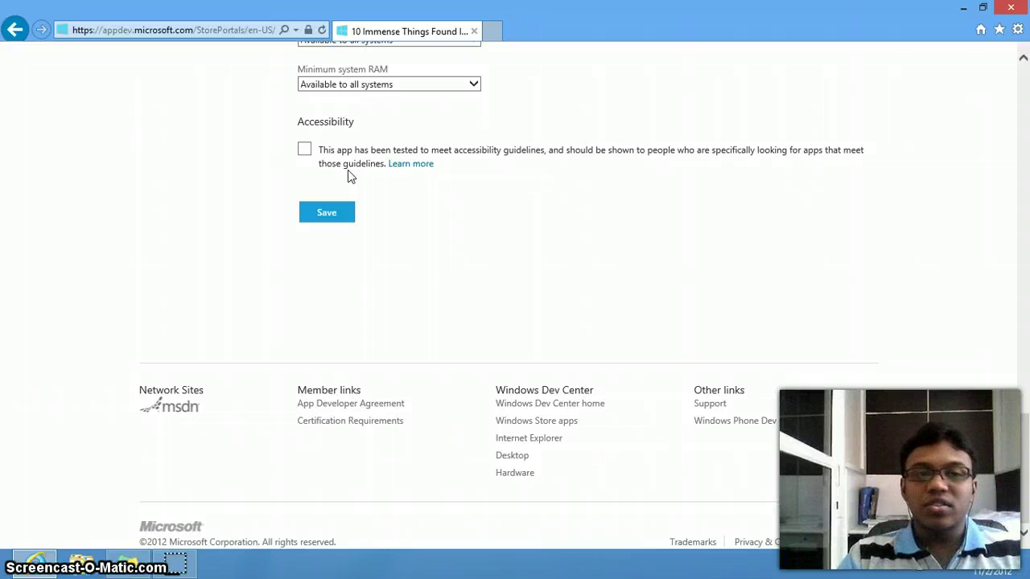
{"action": "left_click", "coordinate": [334, 211]}
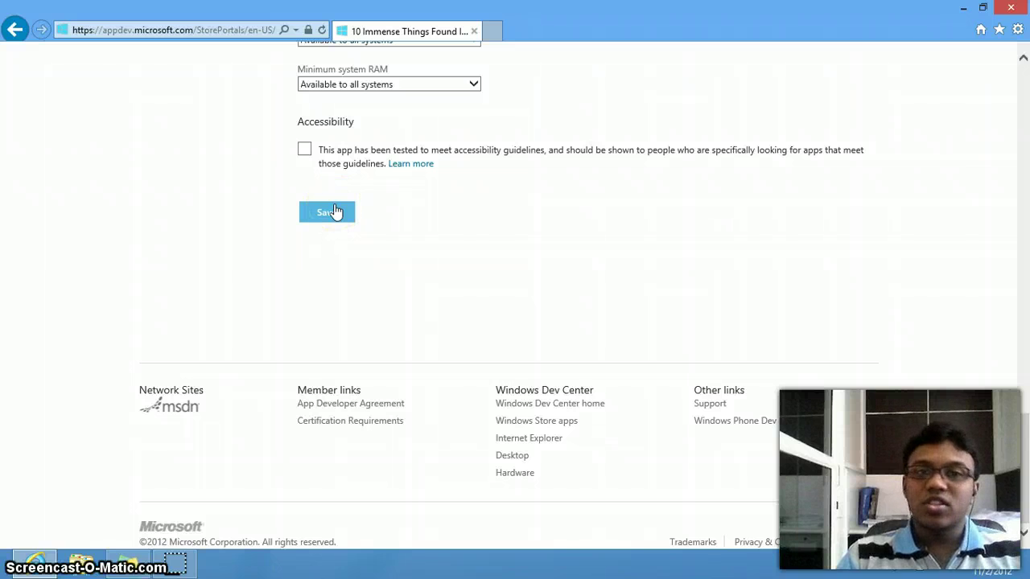
Save Advanced features with the offer Product ID left empty, so there are no in-app offers
{"action": "left_click", "coordinate": [334, 211]}
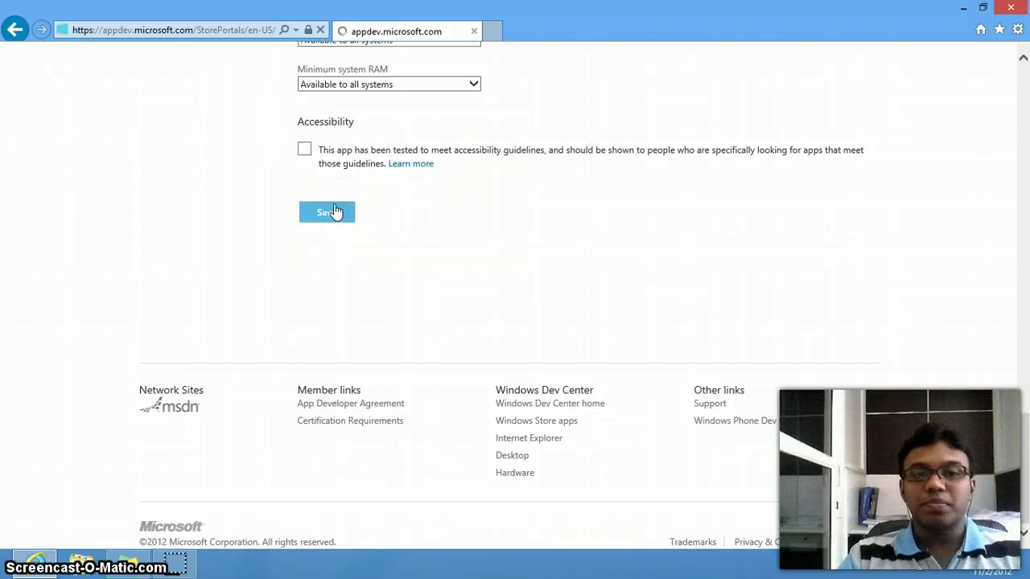
{"action": "scroll", "coordinate": [337, 210], "scroll_direction": "down", "scroll_amount": 3}
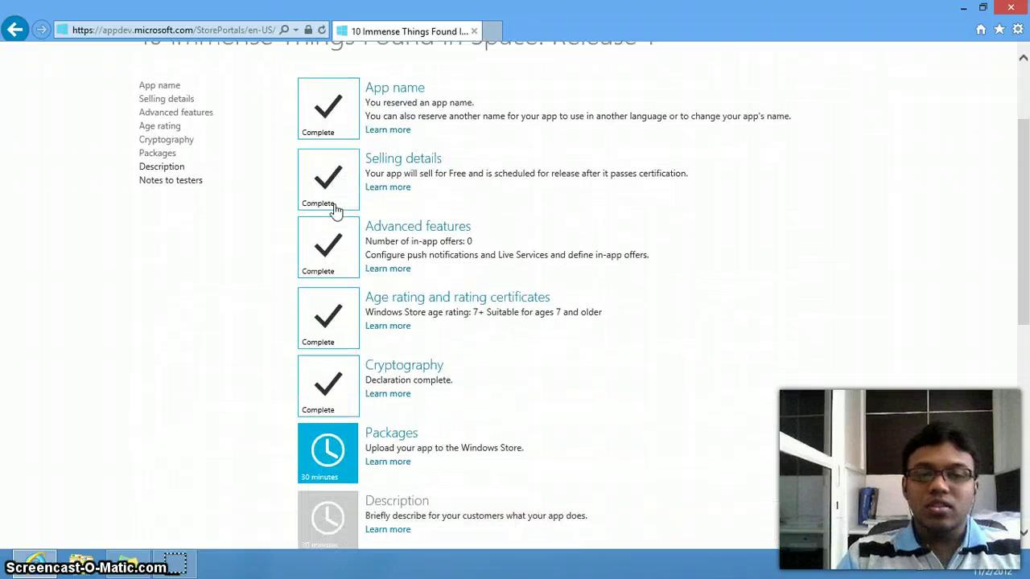
{"action": "left_click", "coordinate": [458, 169]}
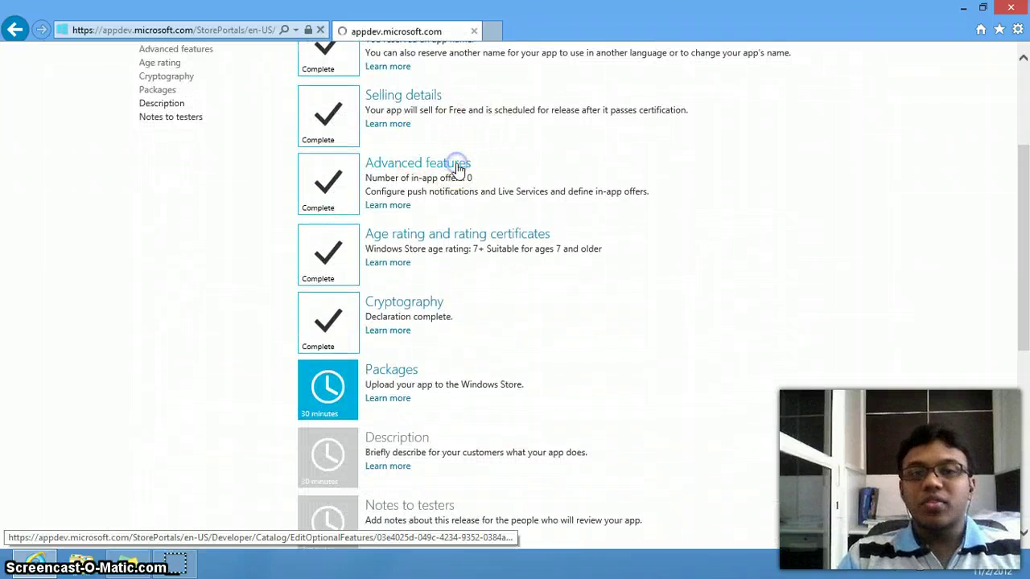
{"action": "scroll", "coordinate": [458, 170], "scroll_direction": "down", "scroll_amount": 5}
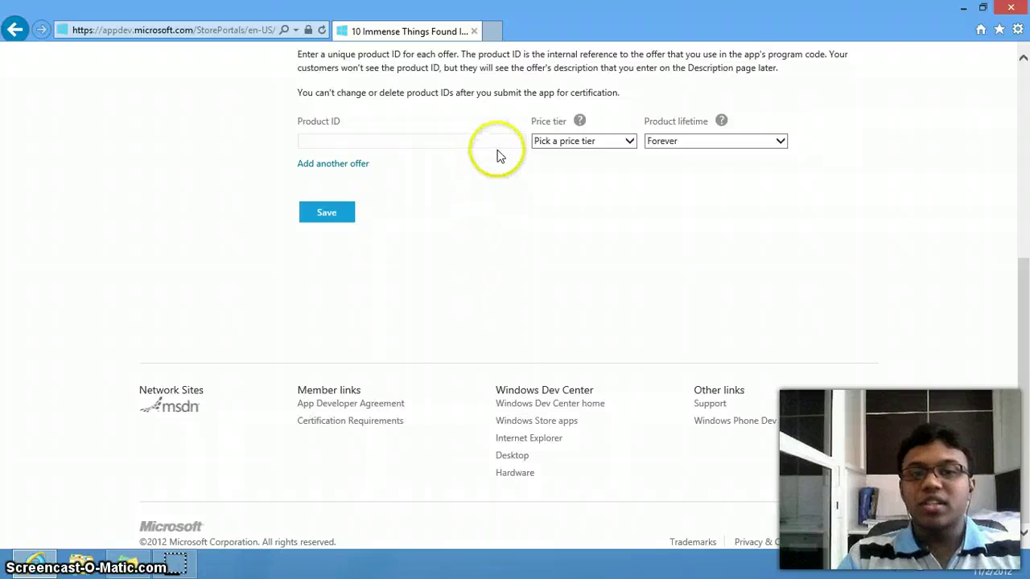
{"action": "left_click", "coordinate": [499, 145]}
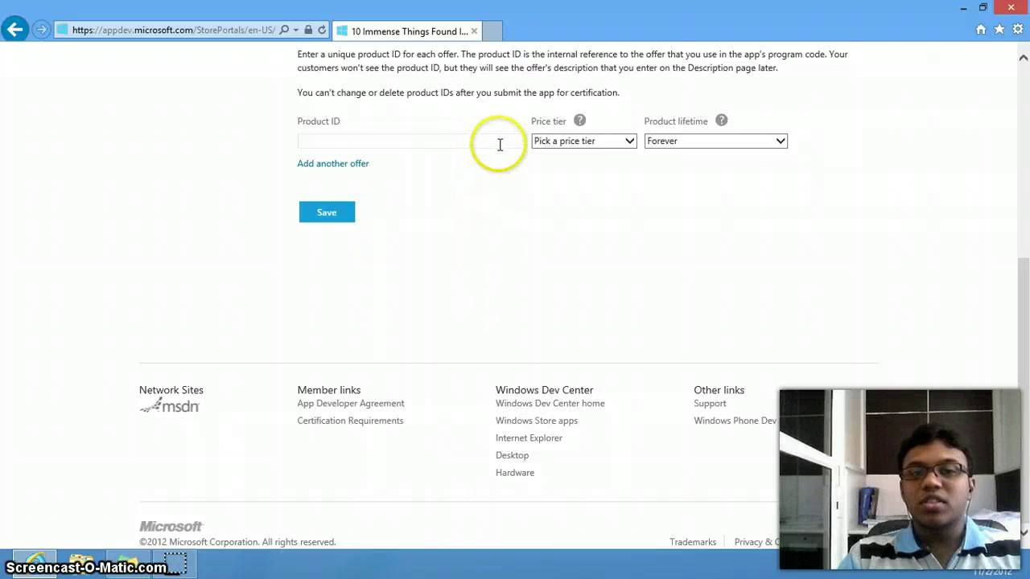
{"action": "left_click", "coordinate": [345, 211]}
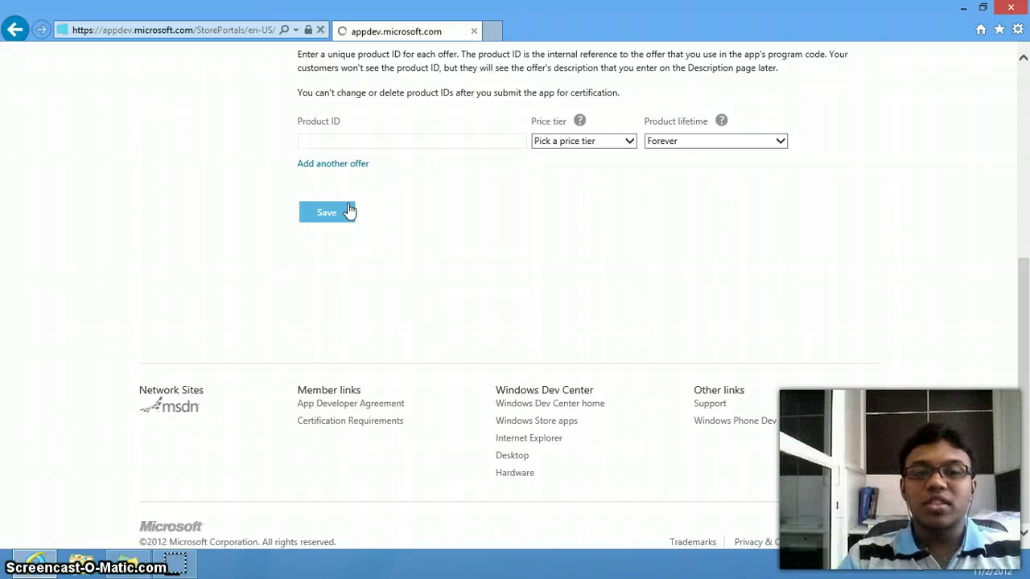
{"action": "scroll", "coordinate": [349, 206], "scroll_direction": "down", "scroll_amount": 3}
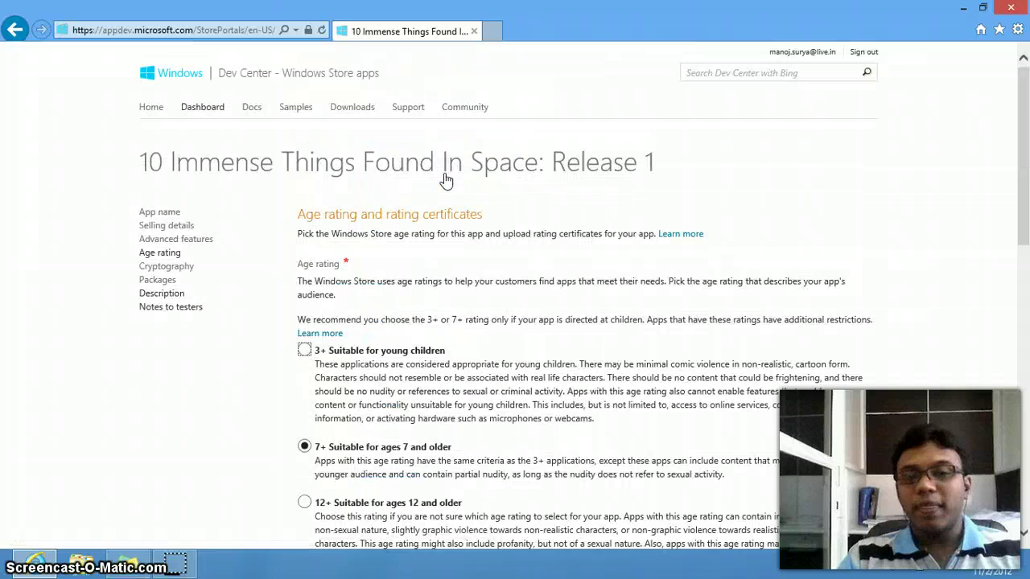
Keep 7+ (Suitable for ages 7 and older) selected and save the age rating
{"action": "left_click_drag", "start_coordinate": [1023, 115], "coordinate": [1027, 143]}
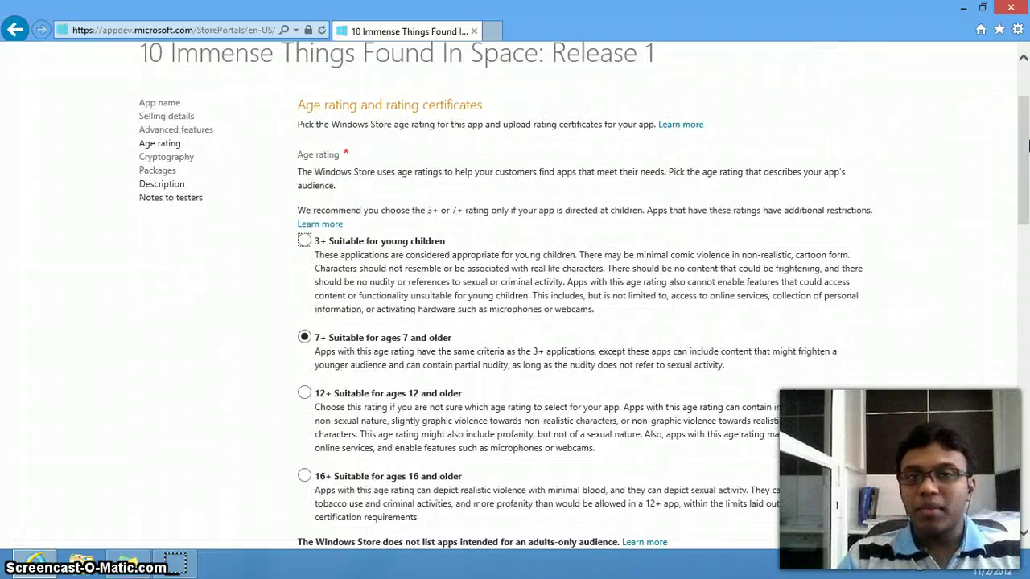
{"action": "left_click_drag", "start_coordinate": [1028, 143], "coordinate": [1028, 164]}
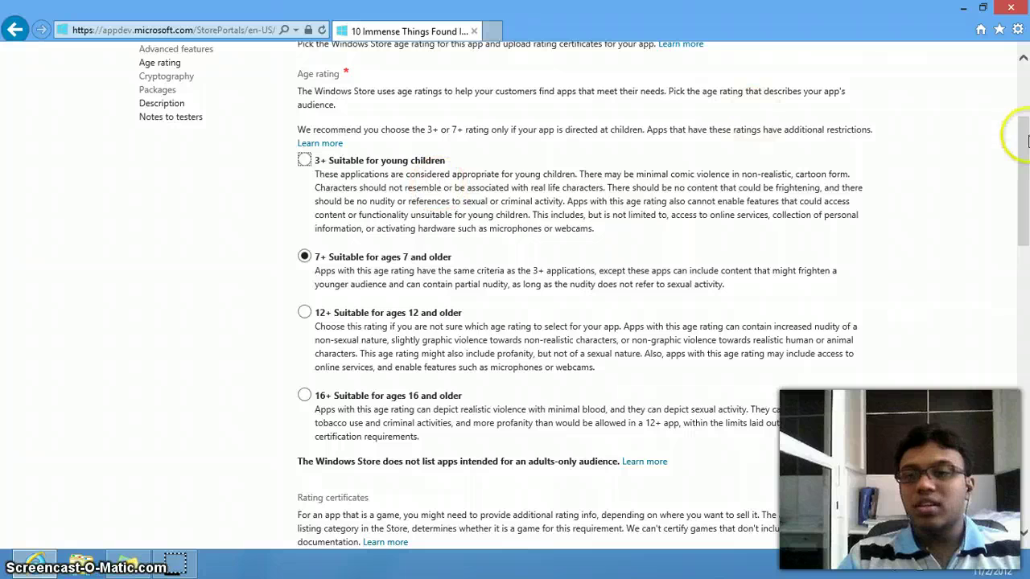
{"action": "left_click_drag", "start_coordinate": [1020, 133], "coordinate": [1020, 170]}
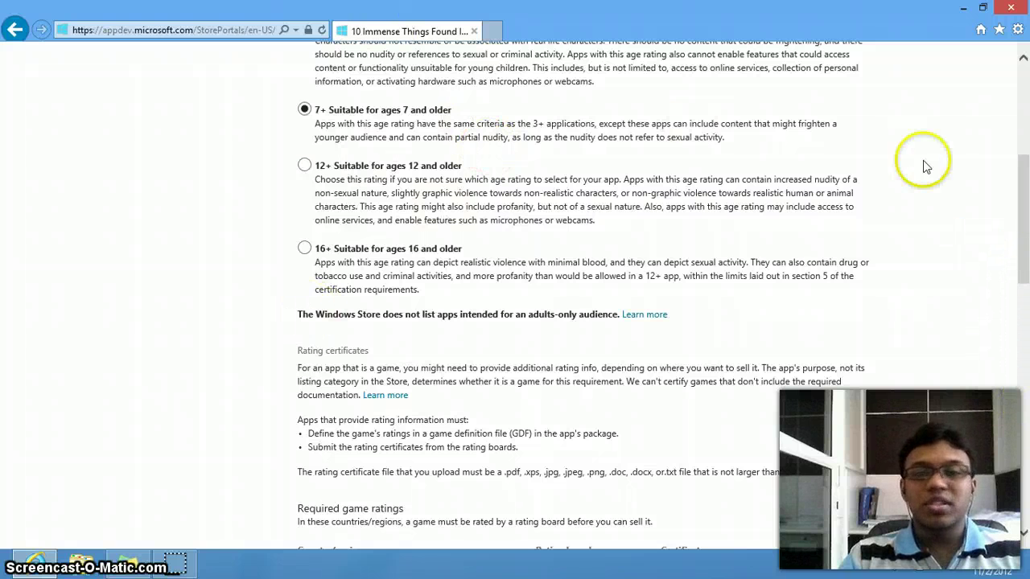
{"action": "left_click_drag", "start_coordinate": [1028, 232], "coordinate": [1024, 439]}
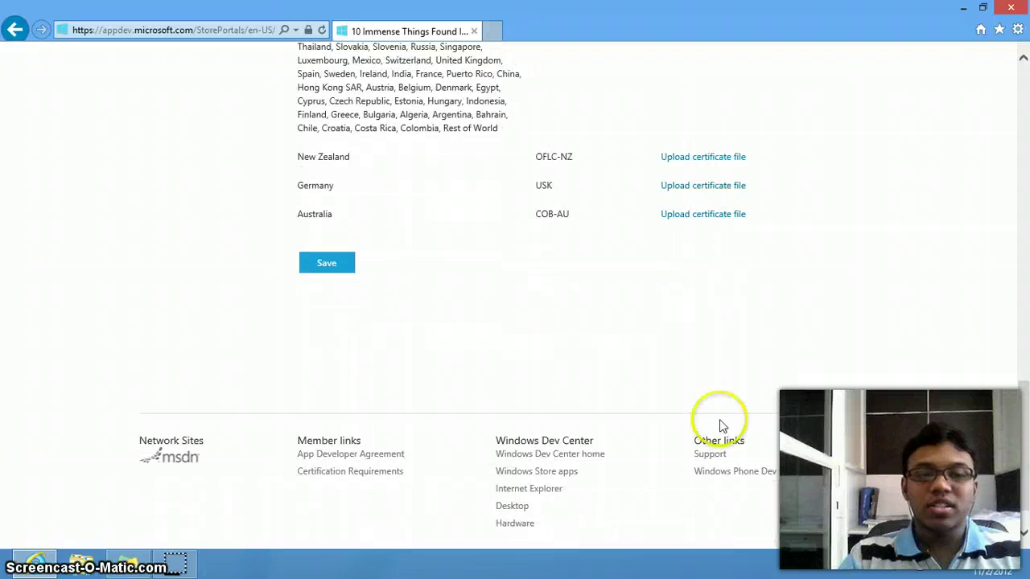
{"action": "left_click", "coordinate": [334, 267]}
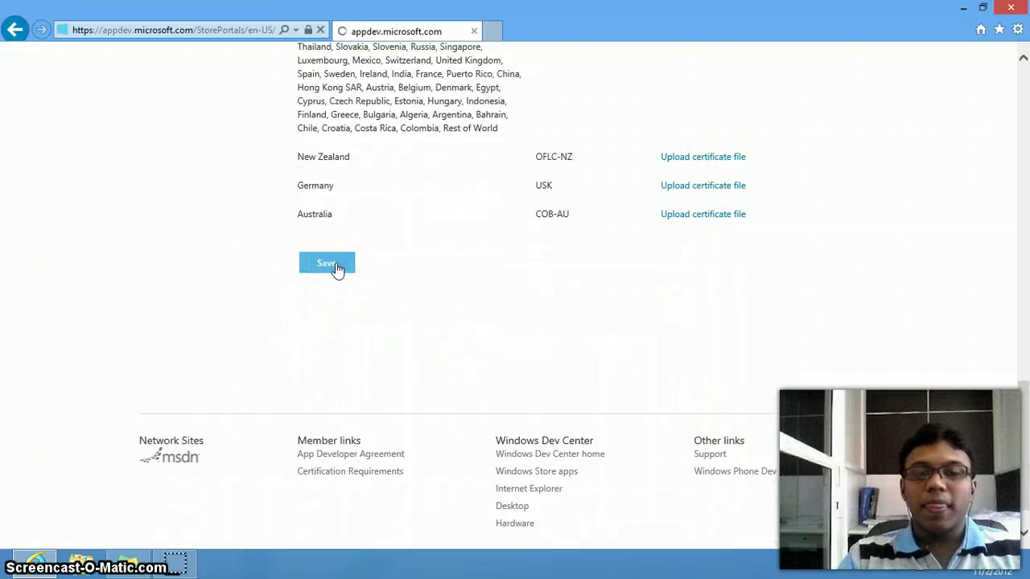
Open the Cryptography declaration page from Release 1's overview
{"action": "left_click_drag", "start_coordinate": [1025, 136], "coordinate": [1014, 285]}
{"action": "left_click", "coordinate": [405, 133]}
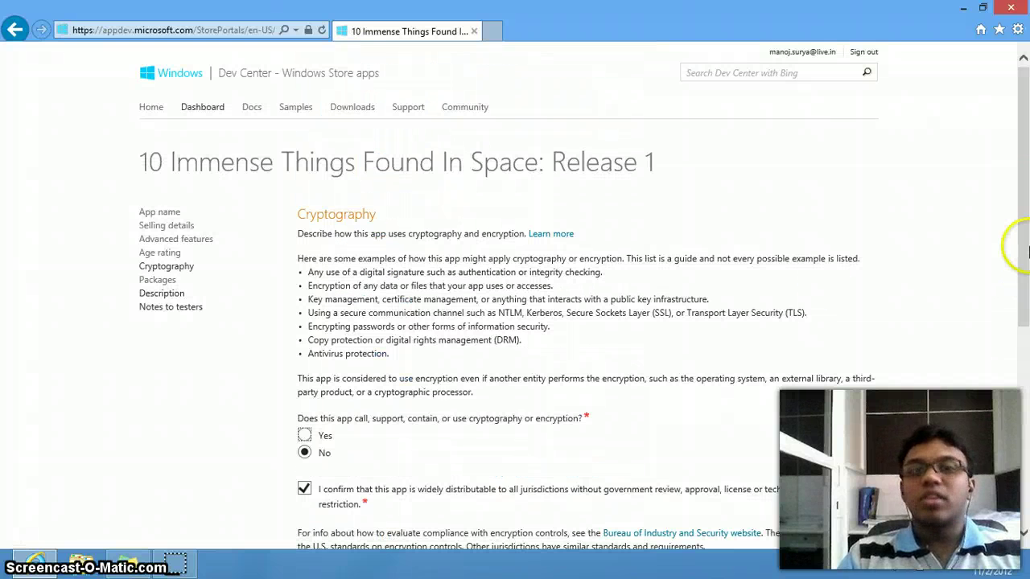
{"action": "left_click_drag", "start_coordinate": [1027, 252], "coordinate": [1011, 391]}
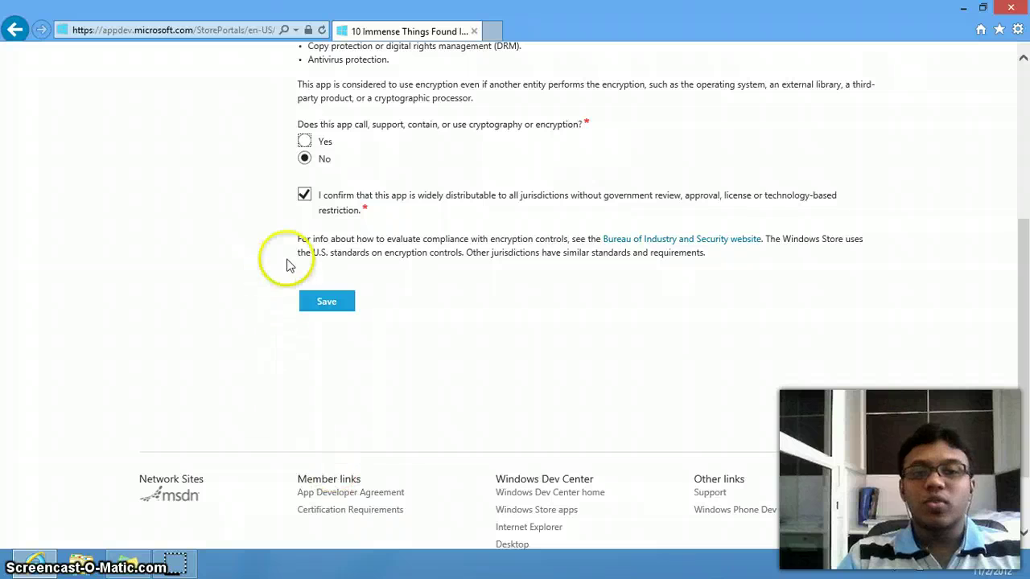
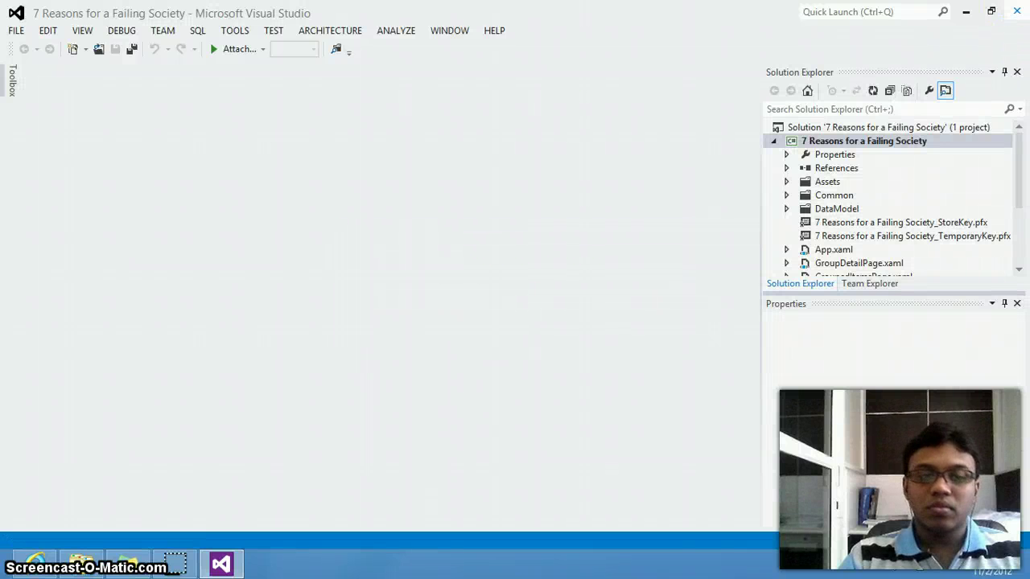
Navigate from 7 Reasons up to Apps, into Day 4 > Quotes By George Carlin, and open its solution
{"action": "left_click", "coordinate": [80, 563]}
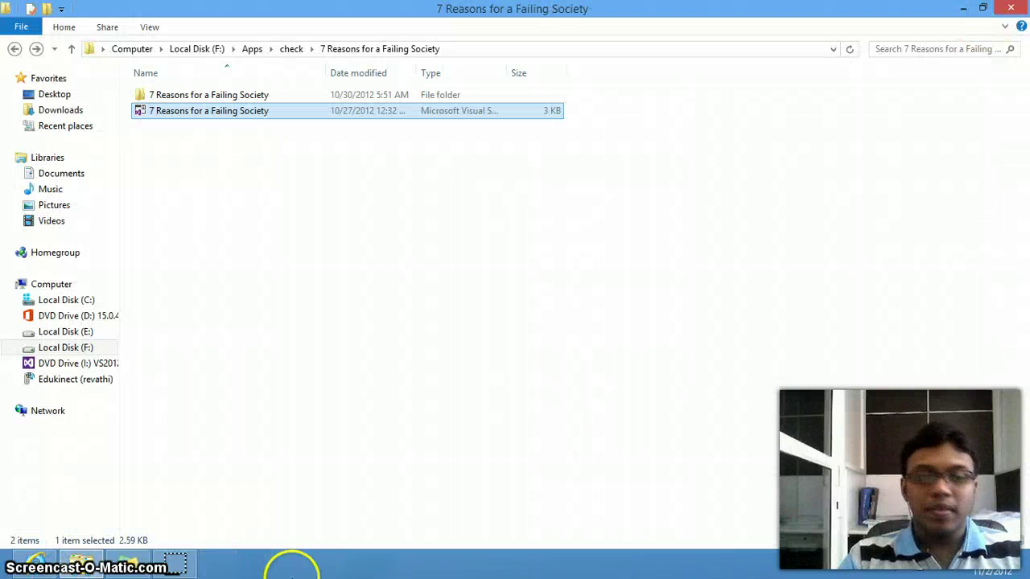
{"action": "key", "text": "alt+Up"}
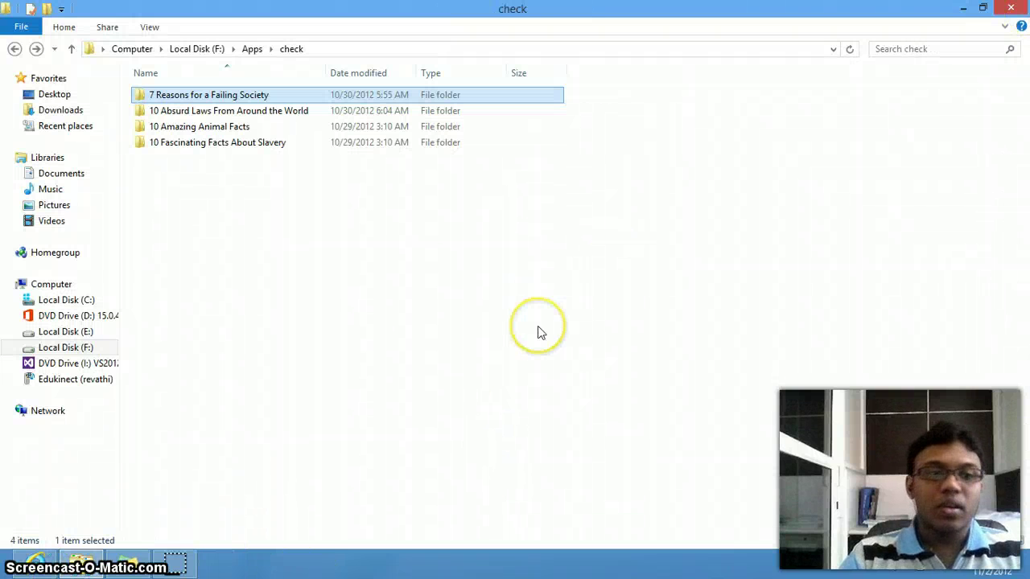
{"action": "key", "text": "alt+Up"}
{"action": "key", "text": "Down"}
{"action": "key", "text": "Down"}
{"action": "key", "text": "Down"}
{"action": "key", "text": "Down"}
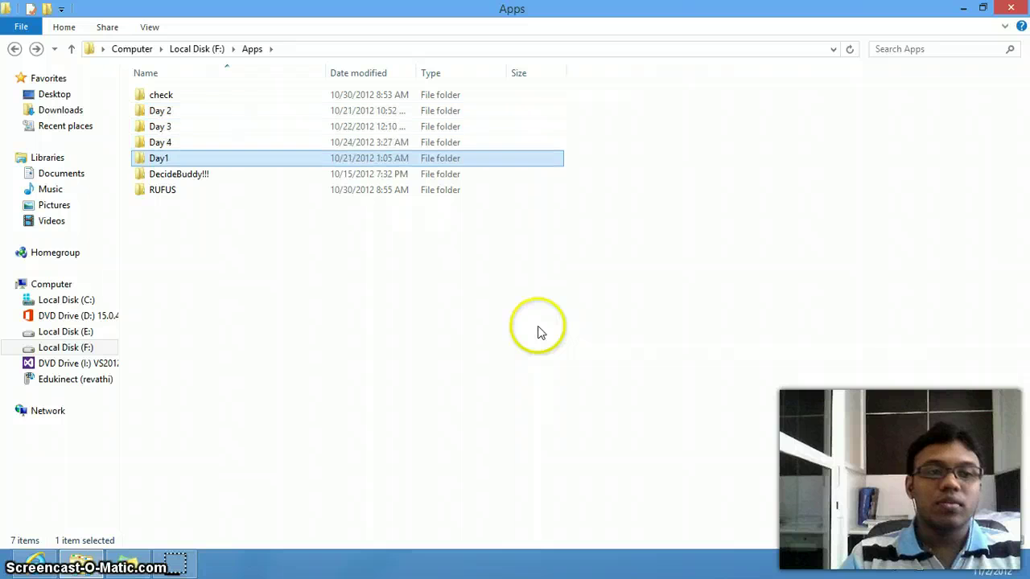
{"action": "key", "text": "Up"}
{"action": "key", "text": "Return"}
{"action": "key", "text": "Down"}
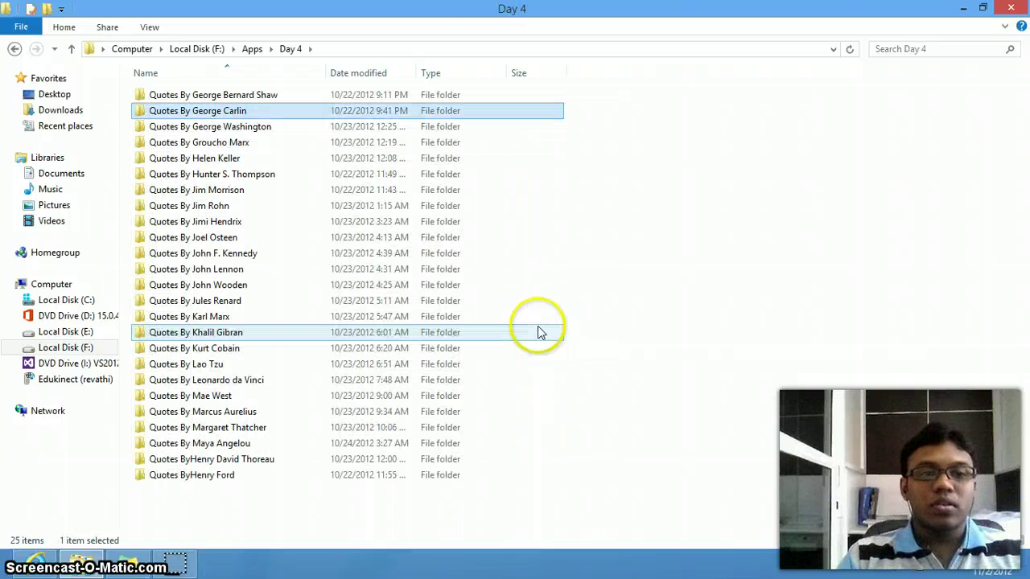
{"action": "key", "text": "Return"}
{"action": "key", "text": "Return"}
{"action": "key", "text": "Down"}
{"action": "key", "text": "Return"}
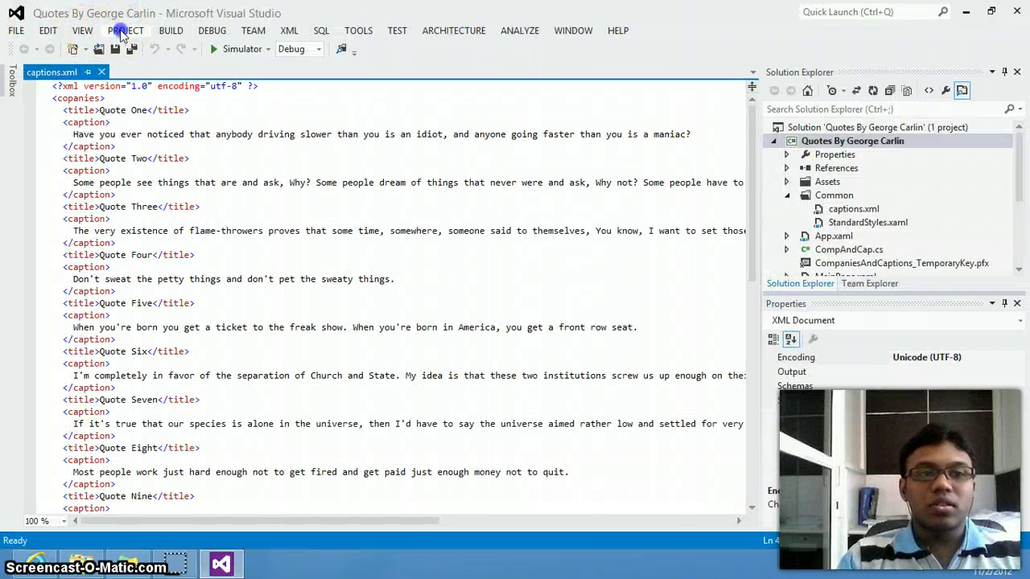
Start the Store's Create App Packages wizard for the Quotes By George Carlin project
{"action": "left_click", "coordinate": [123, 31]}
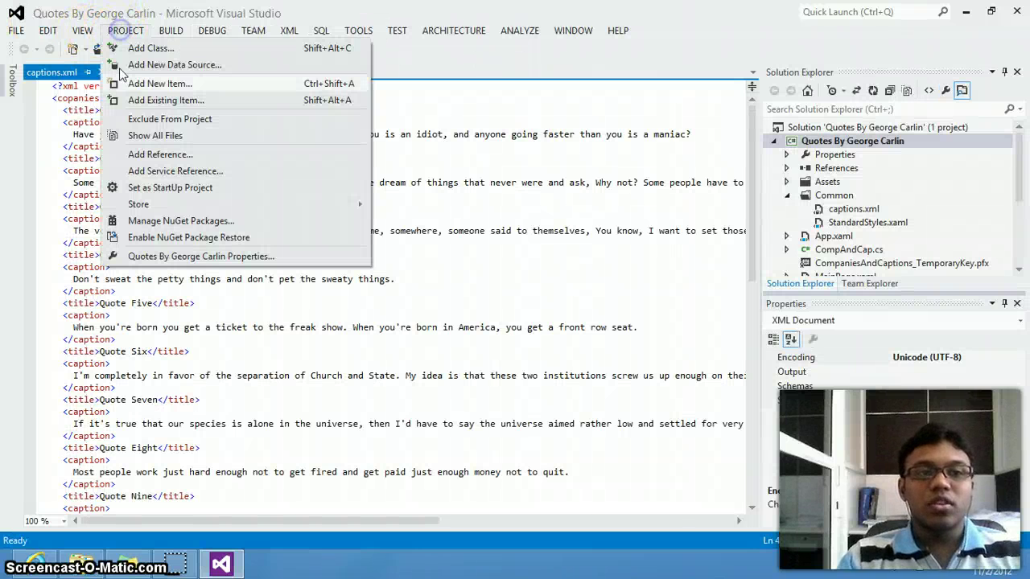
{"action": "mouse_move", "coordinate": [246, 206]}
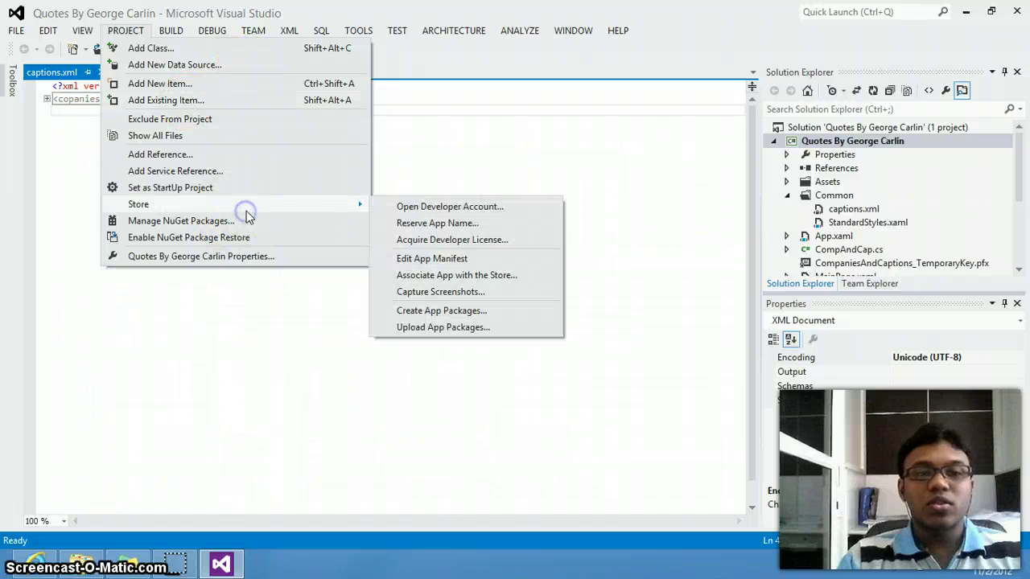
{"action": "left_click", "coordinate": [449, 314]}
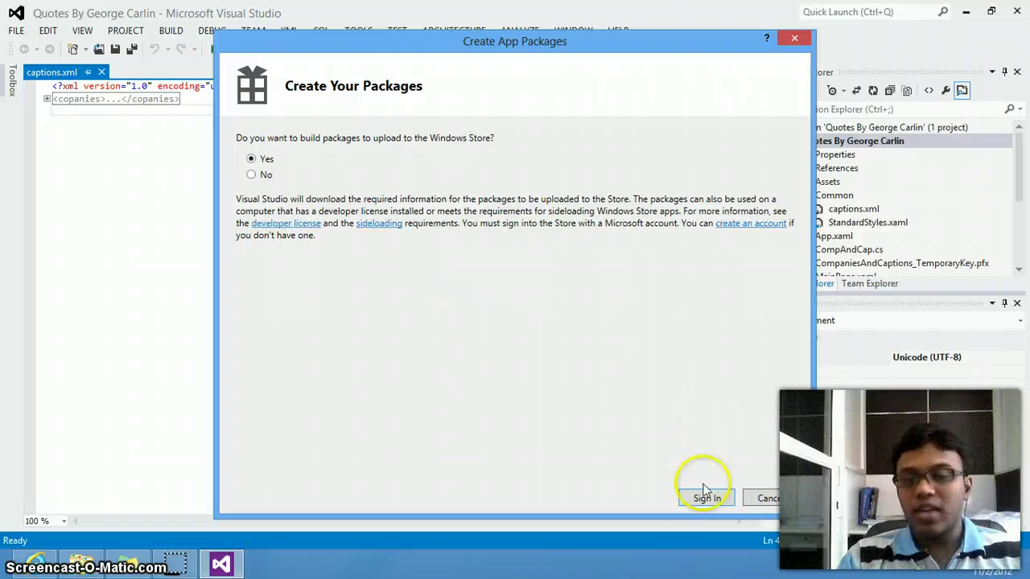
Sign in with the developer's Microsoft account e-mail and password
{"action": "left_click", "coordinate": [701, 509]}
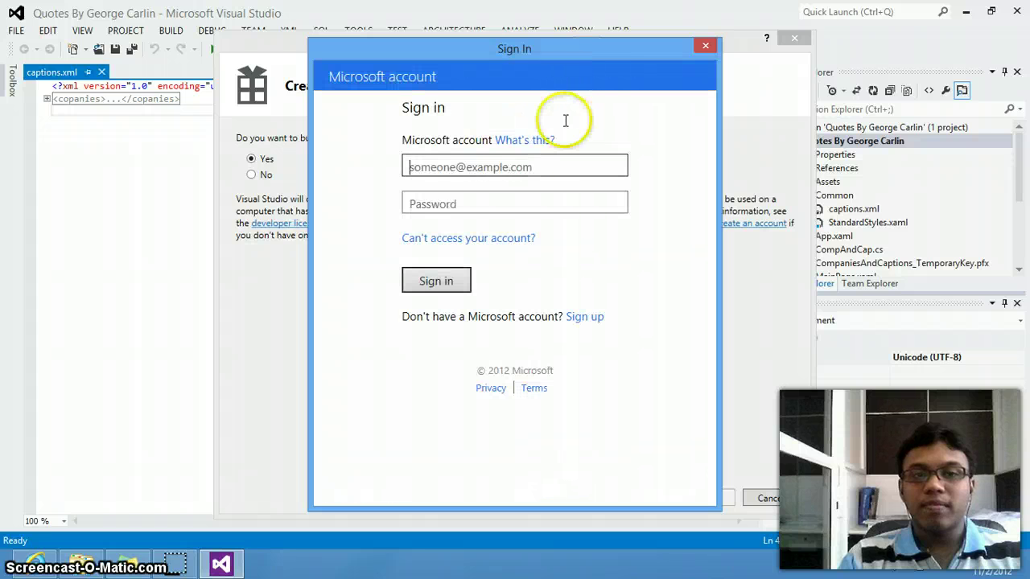
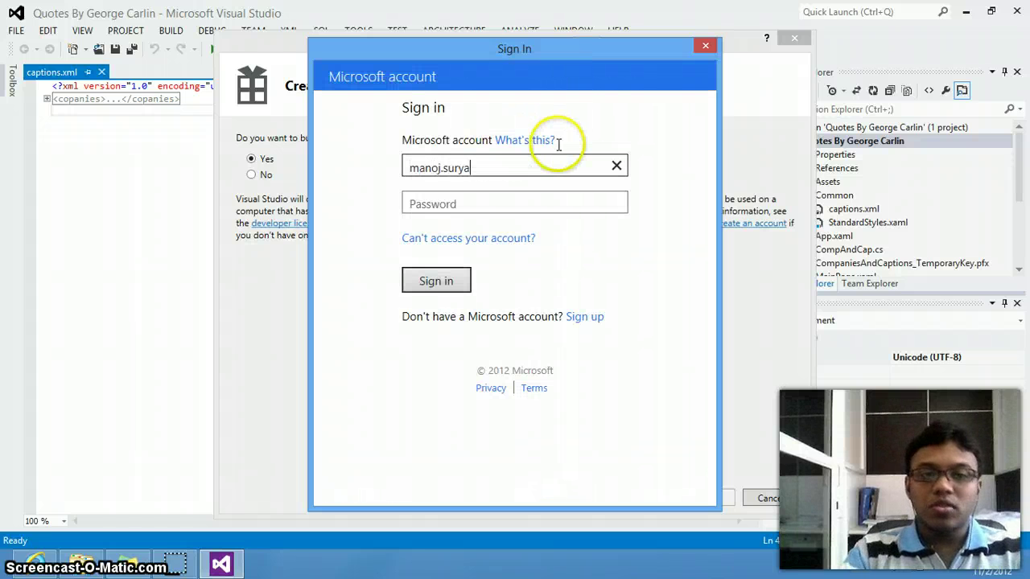
{"action": "key", "text": "Tab"}
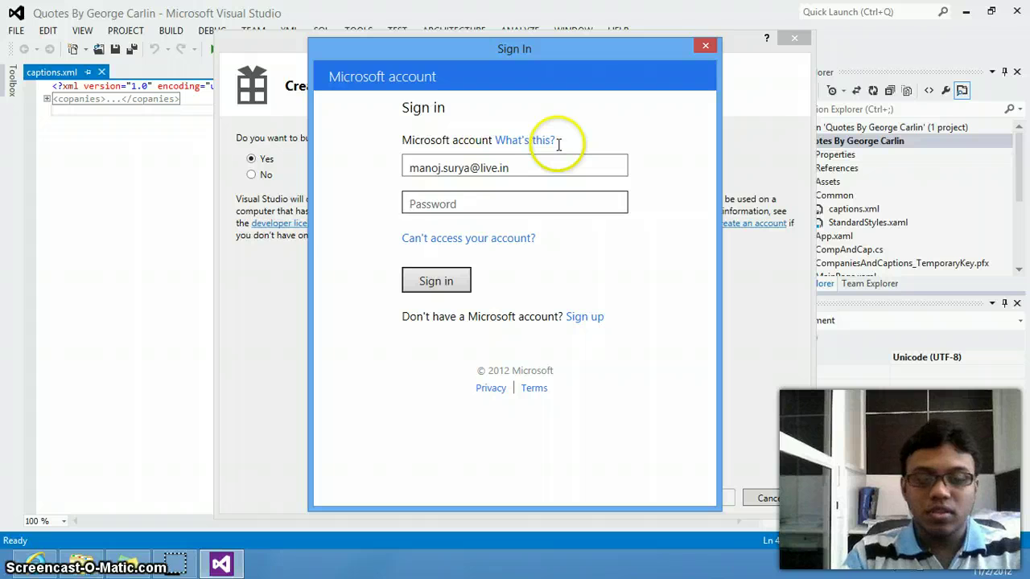
{"action": "type", "text": "***"}
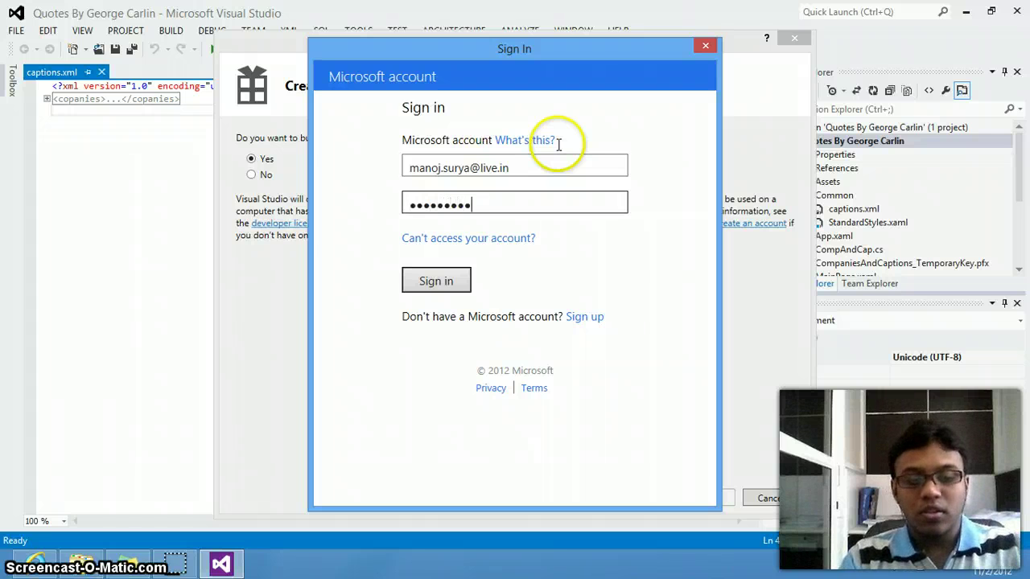
{"action": "key", "text": "Return"}
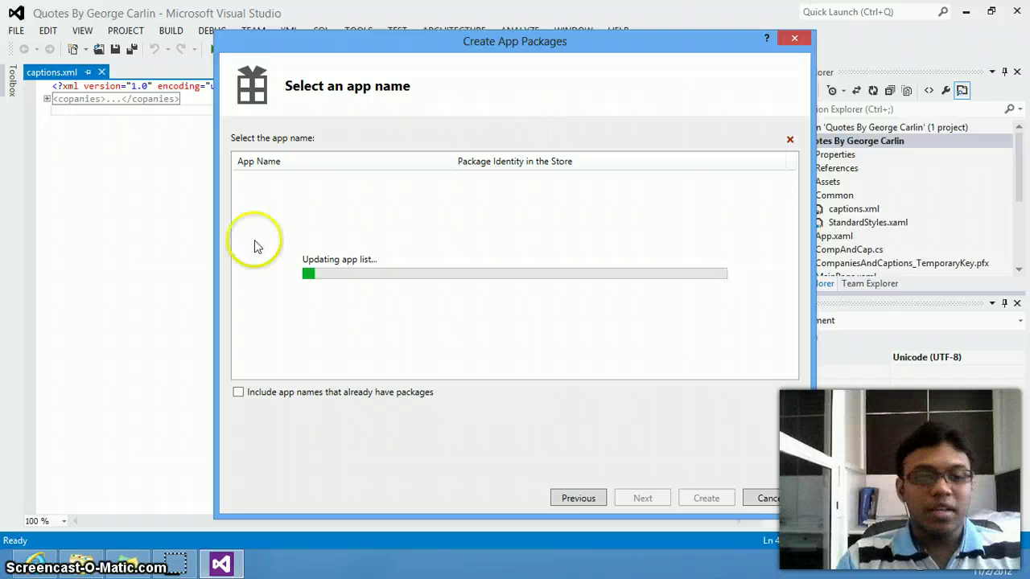
Locate the APPXUPLOAD file in CompaniesAndCaptions' AppPackages folder, then cancel the Create App Packages wizard
{"action": "left_click", "coordinate": [87, 566]}
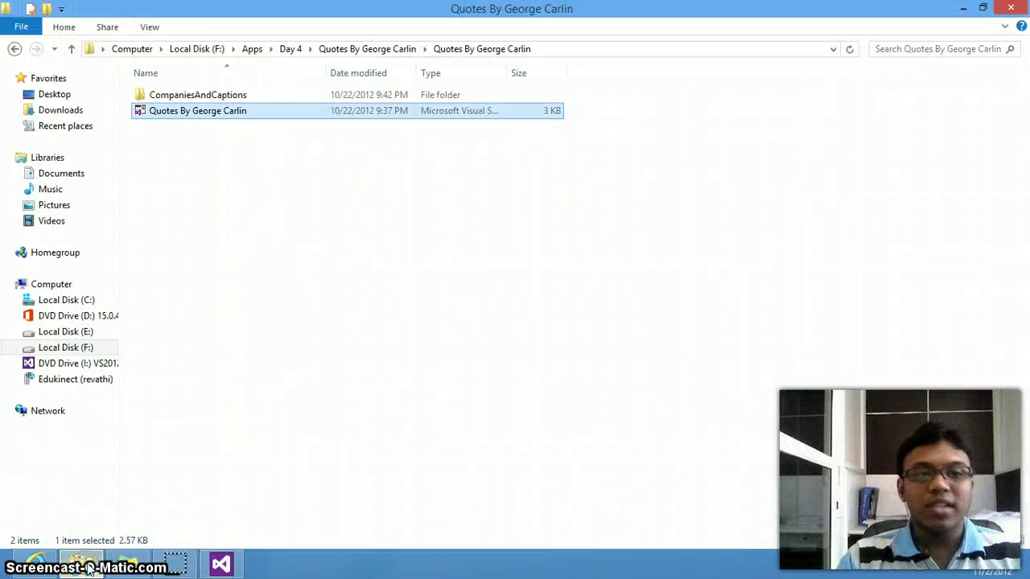
{"action": "left_click", "coordinate": [223, 564]}
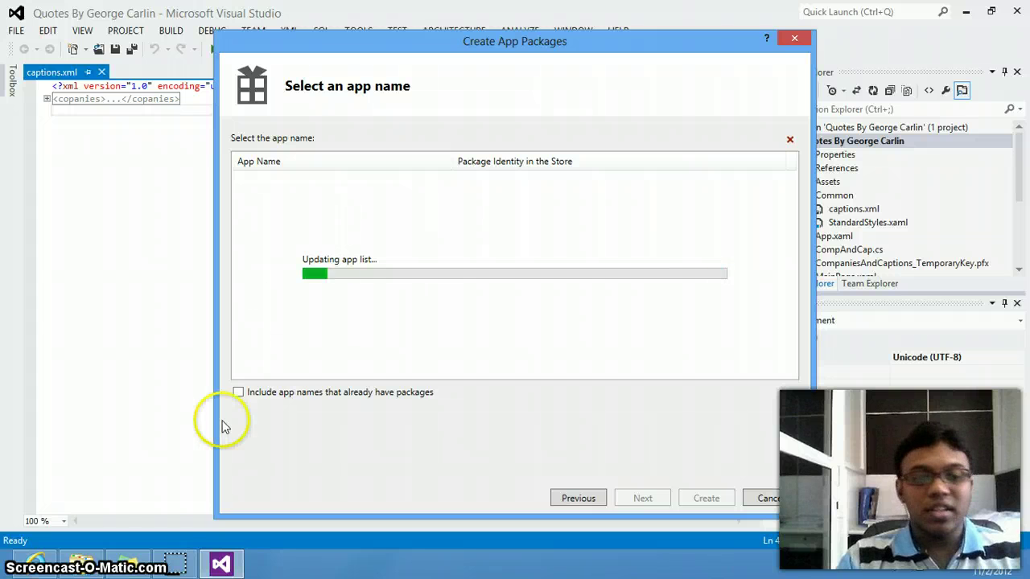
{"action": "left_click", "coordinate": [124, 565]}
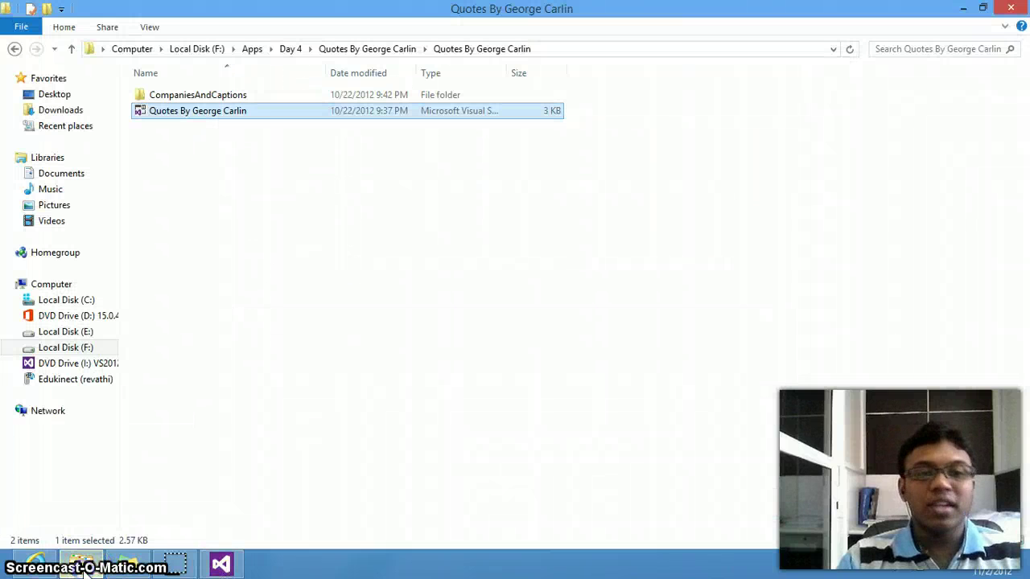
{"action": "double_click", "coordinate": [291, 90]}
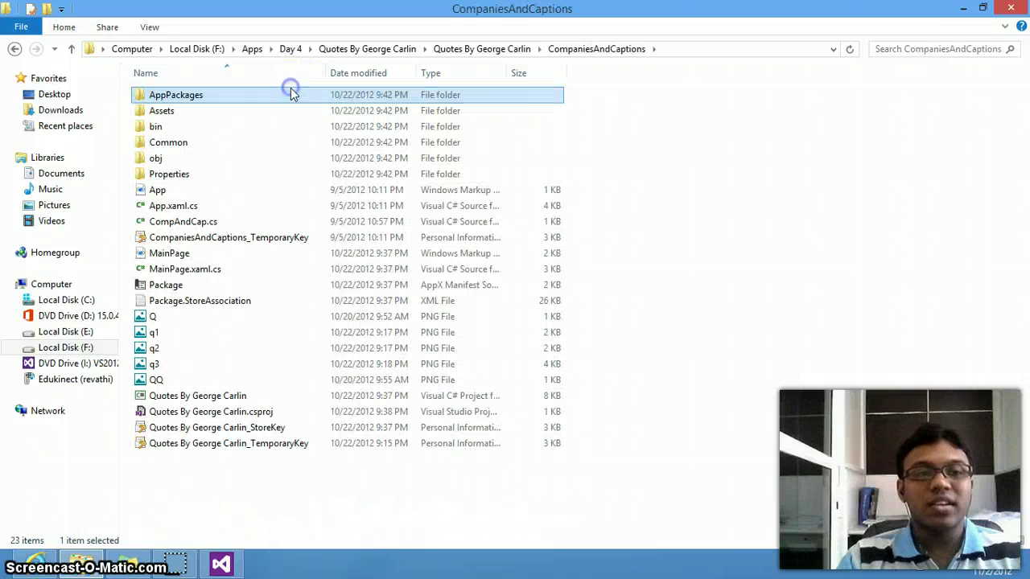
{"action": "double_click", "coordinate": [292, 94]}
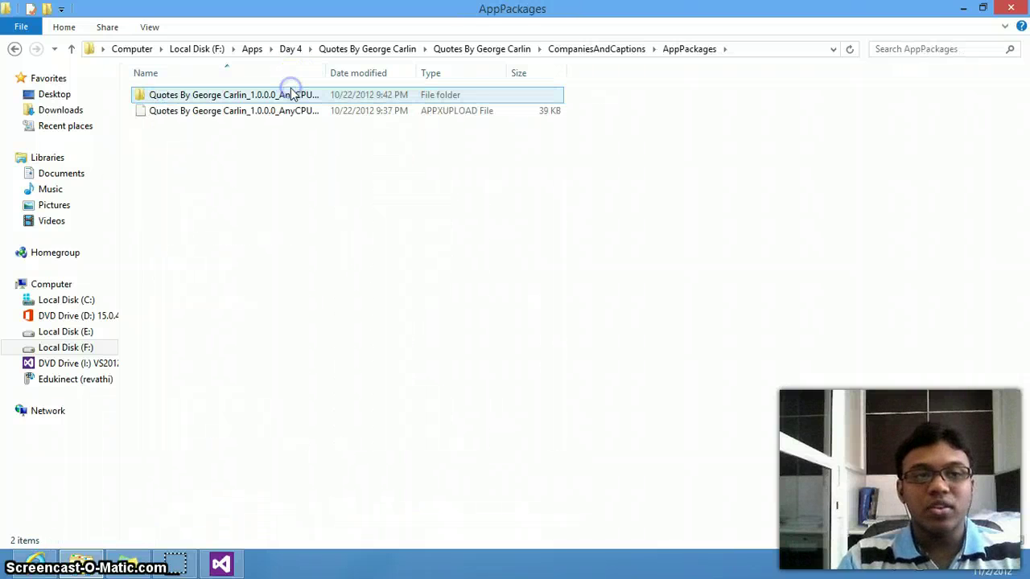
{"action": "left_click", "coordinate": [274, 110]}
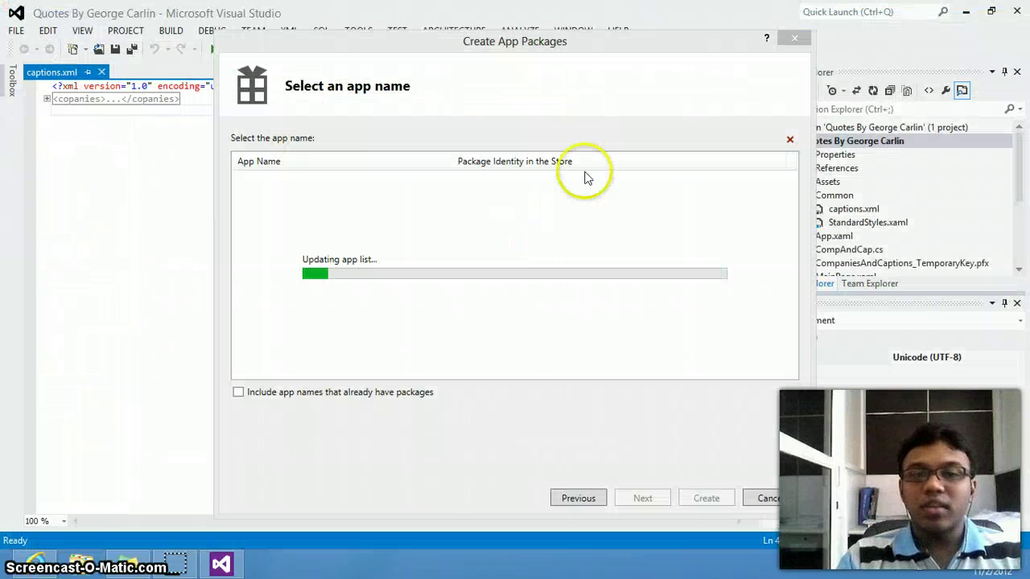
{"action": "left_click", "coordinate": [794, 38]}
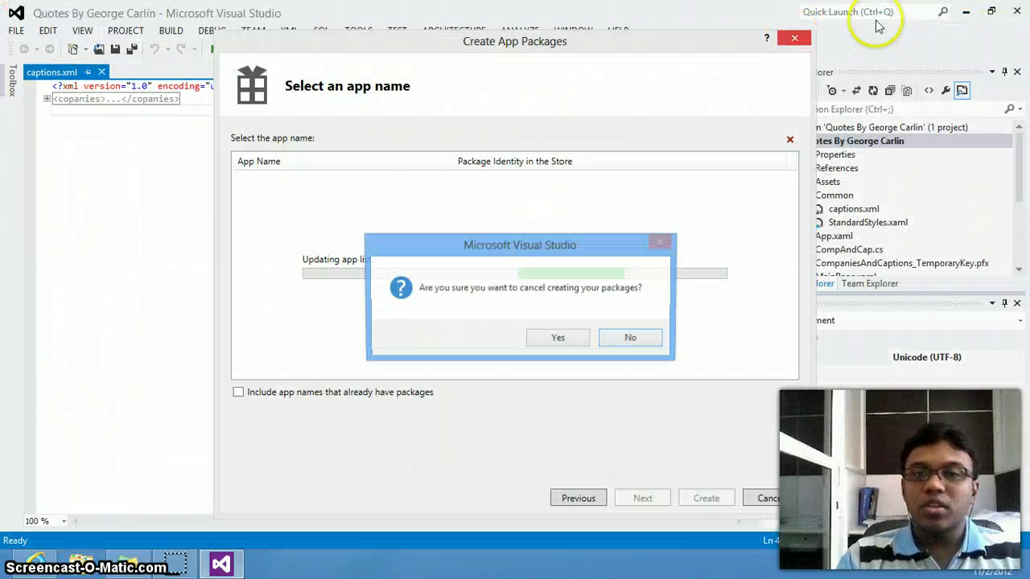
{"action": "left_click", "coordinate": [557, 338]}
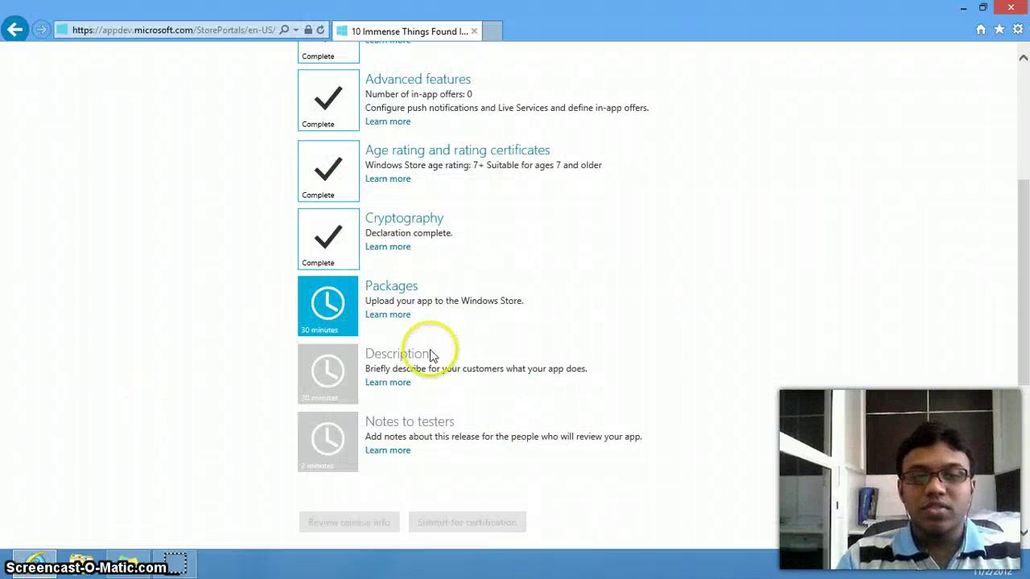
Scroll through the 10 Immense Things Found In Space release steps, then return to the Dashboard
{"action": "scroll", "coordinate": [390, 368], "scroll_direction": "down", "scroll_amount": 3}
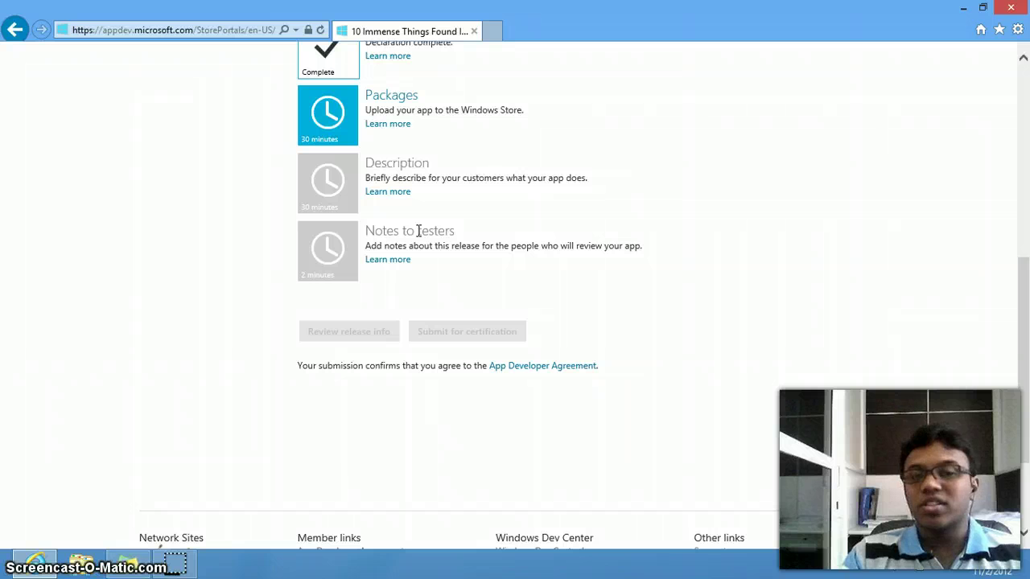
{"action": "left_click_drag", "start_coordinate": [418, 231], "coordinate": [507, 413]}
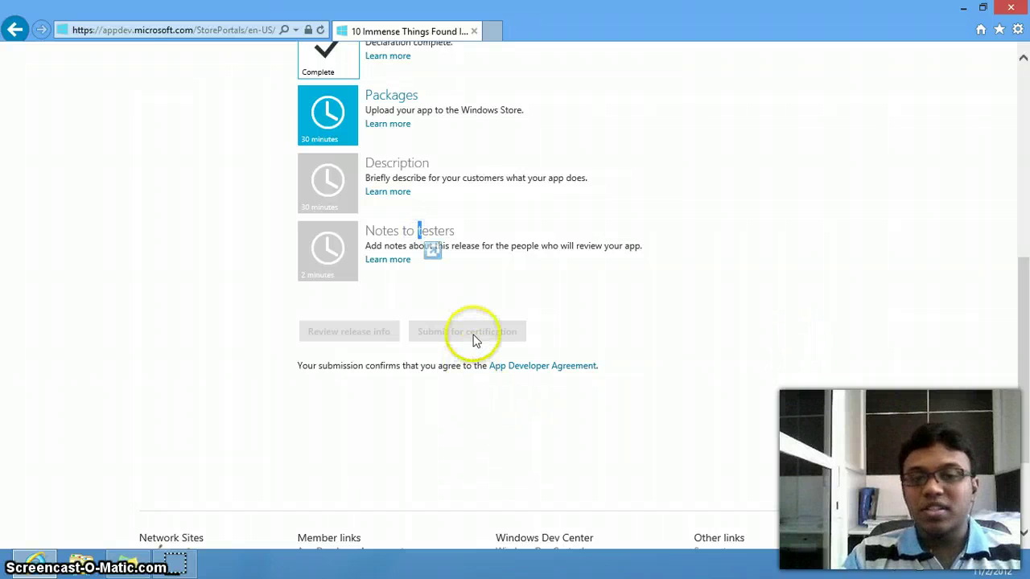
{"action": "scroll", "coordinate": [1015, 163], "scroll_direction": "up", "scroll_amount": 6}
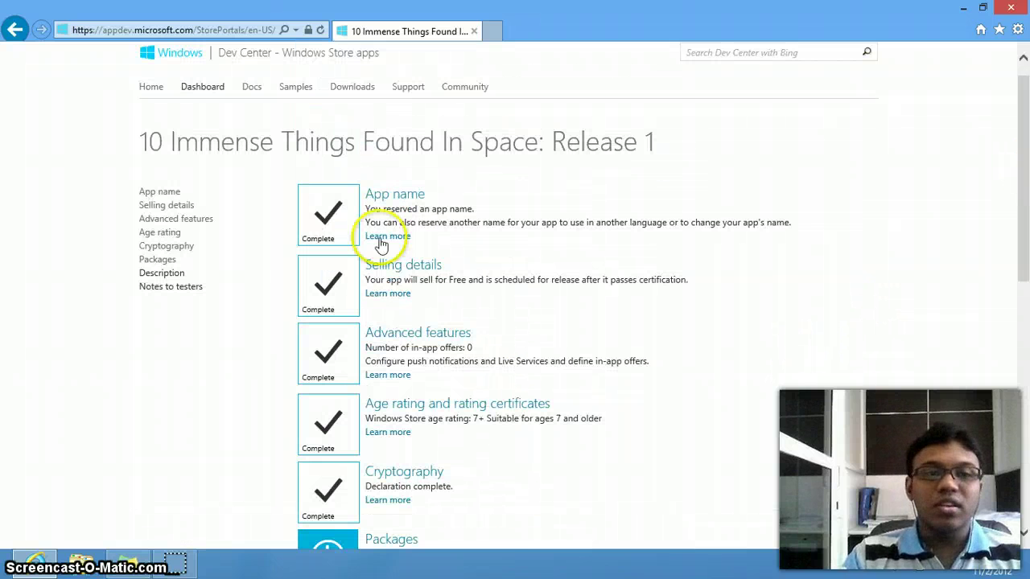
{"action": "left_click", "coordinate": [203, 88]}
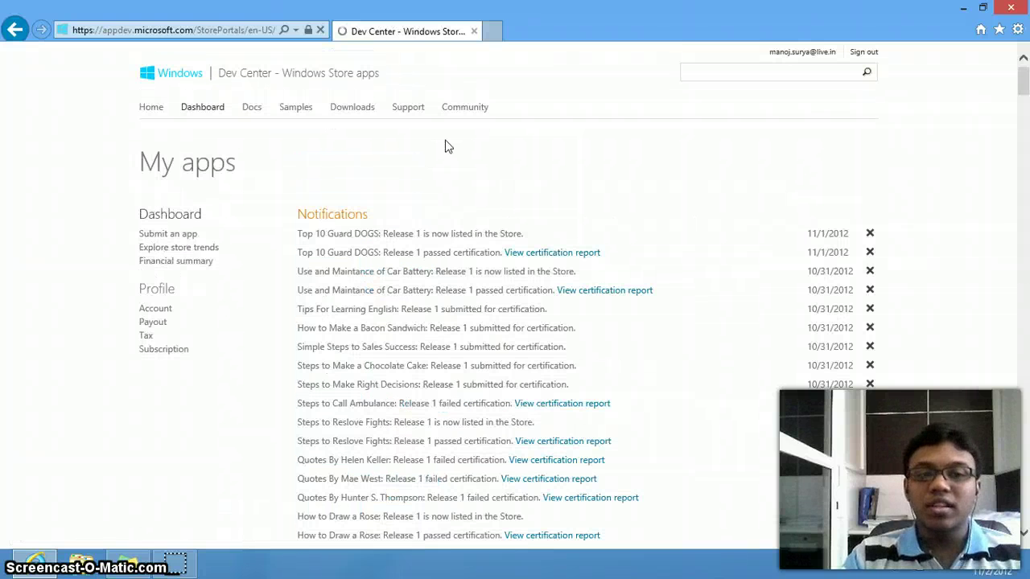
Look over the Apps in progress tiles, sign out of Dev Center and close the browser
{"action": "scroll", "coordinate": [456, 460], "scroll_direction": "down", "scroll_amount": 3}
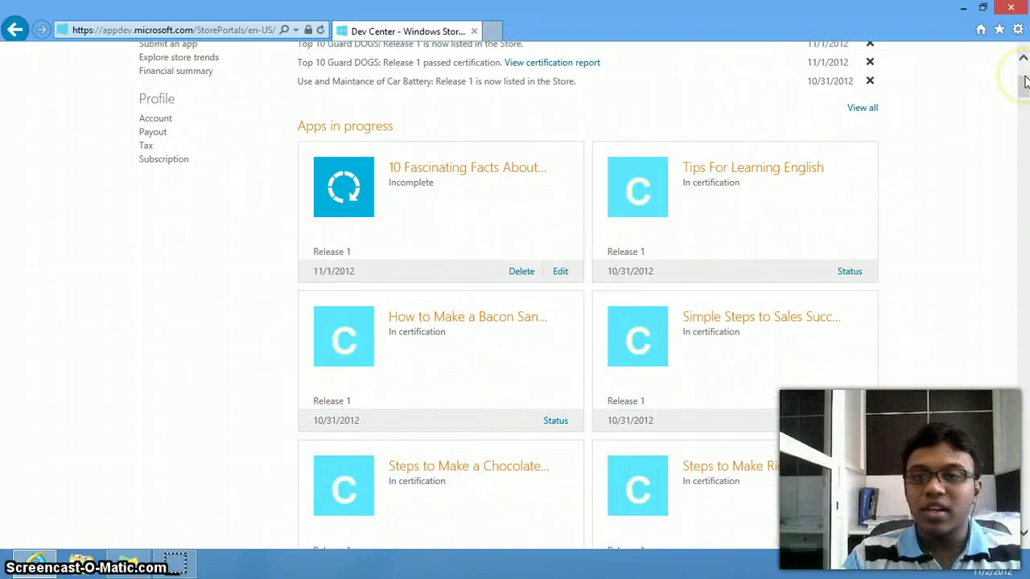
{"action": "left_click_drag", "start_coordinate": [1025, 81], "coordinate": [1022, 44]}
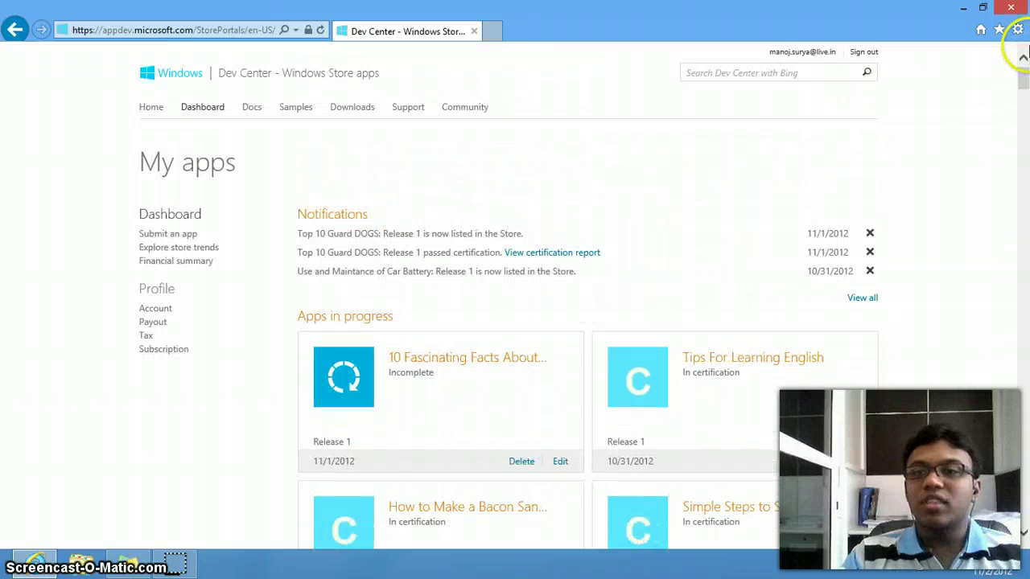
{"action": "left_click", "coordinate": [858, 56]}
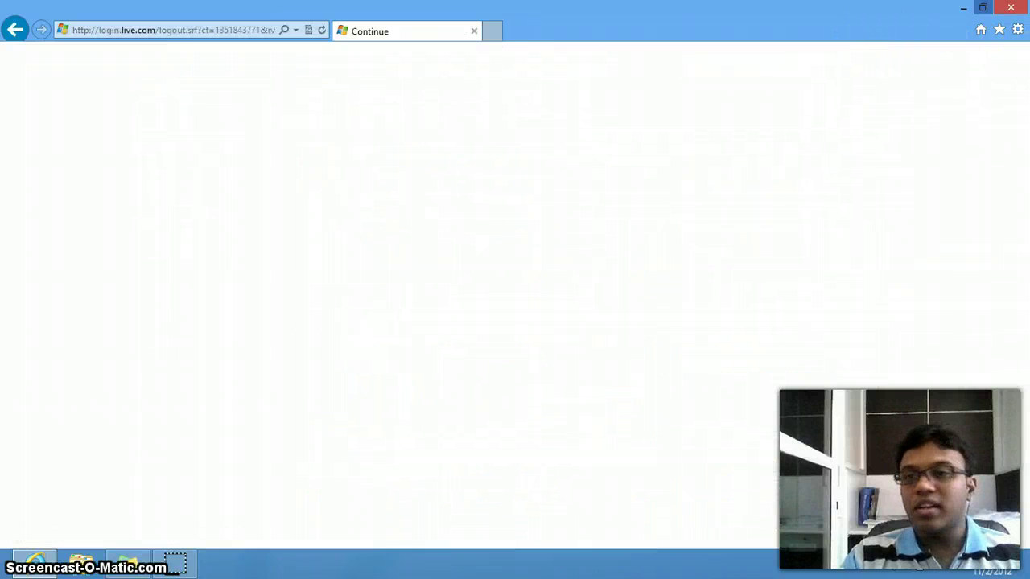
{"action": "left_click", "coordinate": [963, 7]}
{"action": "key", "text": "super"}
{"action": "type", "text": "note"}
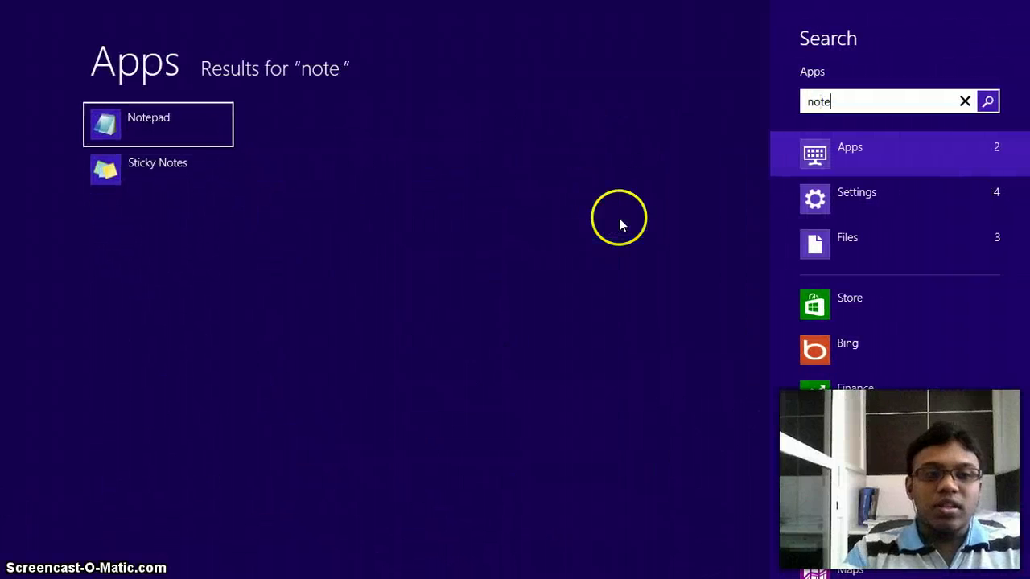
{"action": "key", "text": "Return"}
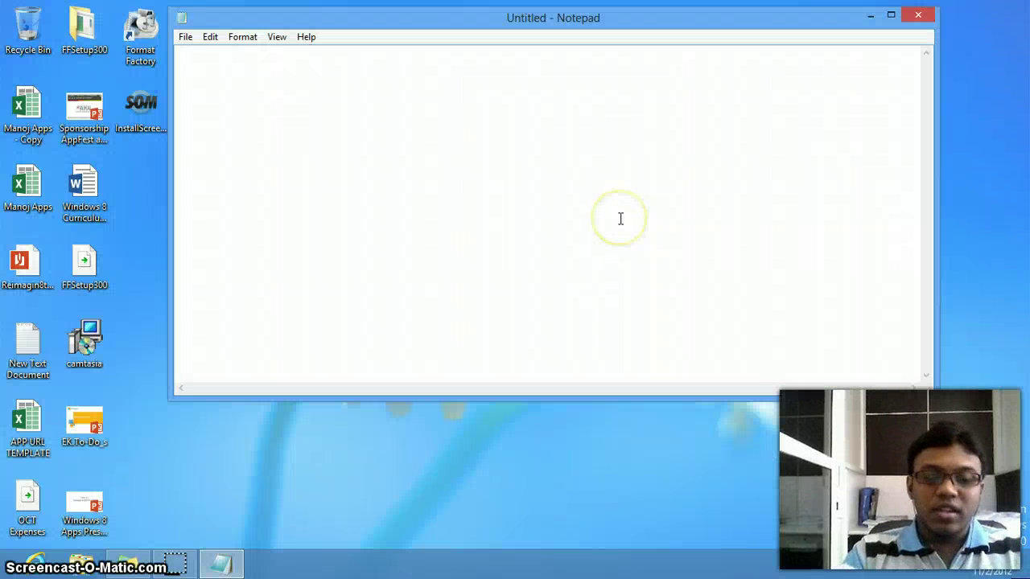
{"action": "type", "text": "W"}
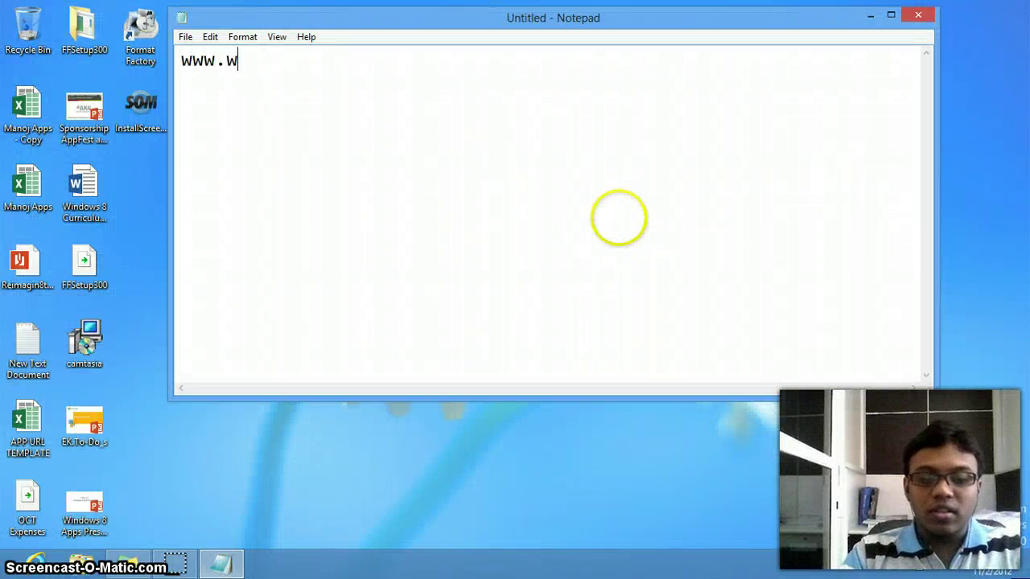
{"action": "type", "text": "ww.wrtie"}
{"action": "key", "text": "BackSpace"}
{"action": "key", "text": "BackSpace"}
{"action": "key", "text": "BackSpace"}
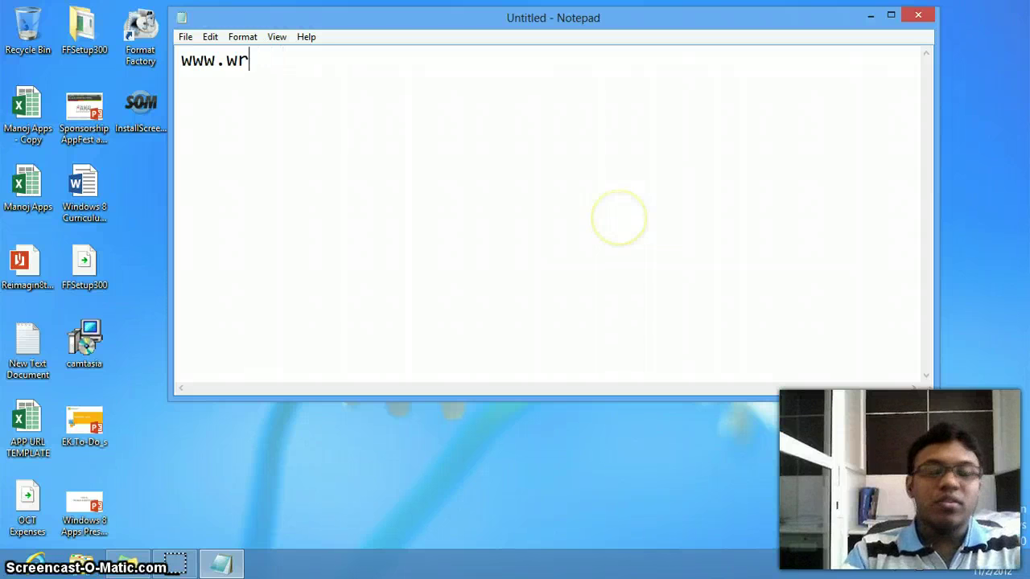